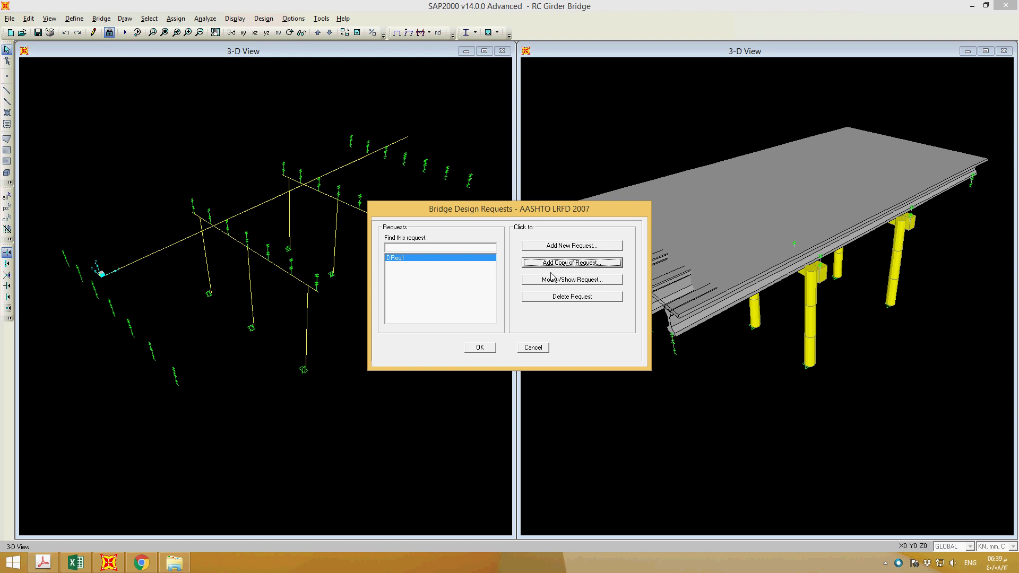
Add a second demand set with combo Str-I1 to design request DReq1, accepting deletion of its existing design.
{"action": "left_click", "coordinate": [558, 280]}
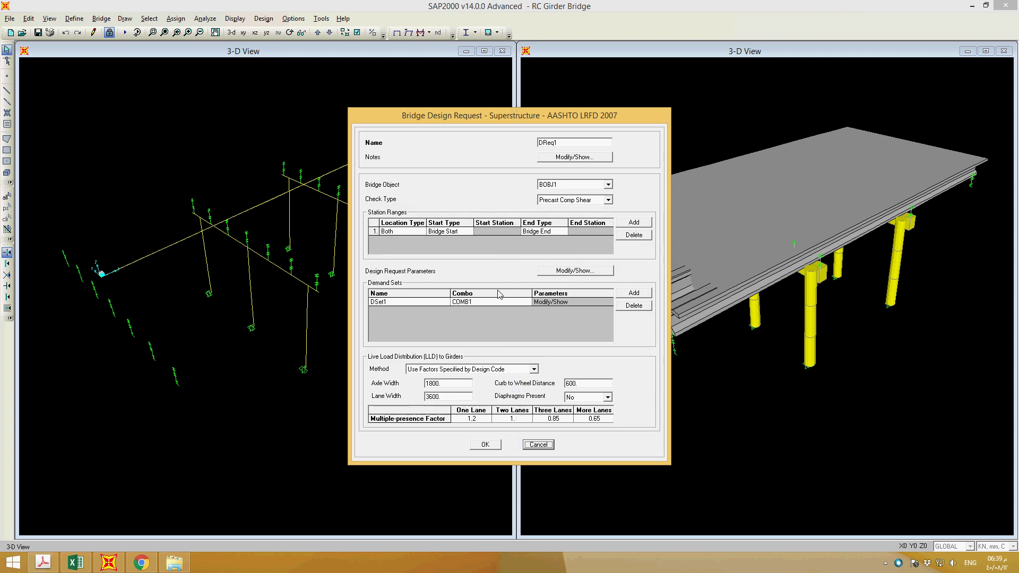
{"action": "left_click", "coordinate": [644, 292]}
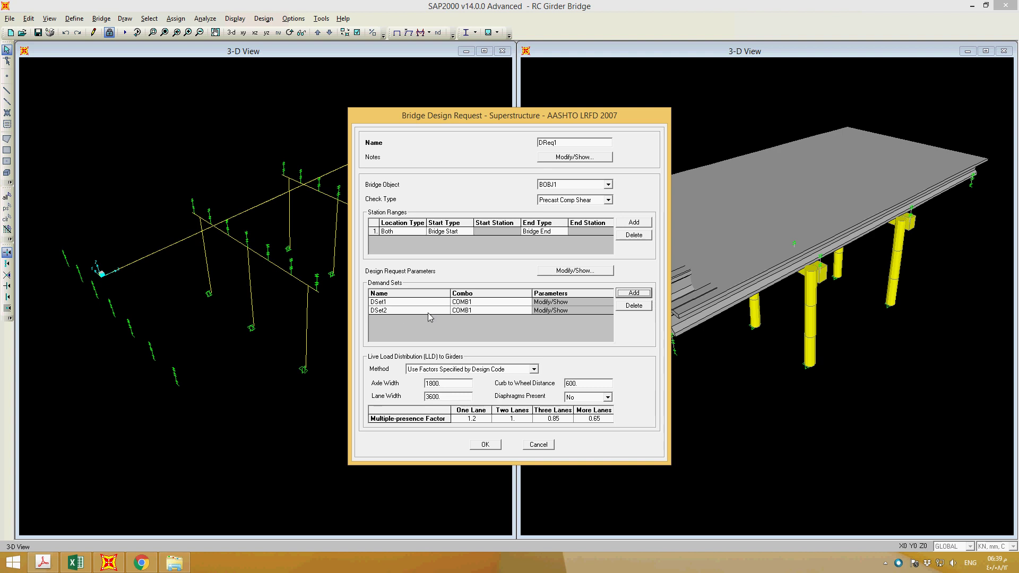
{"action": "left_click", "coordinate": [486, 311]}
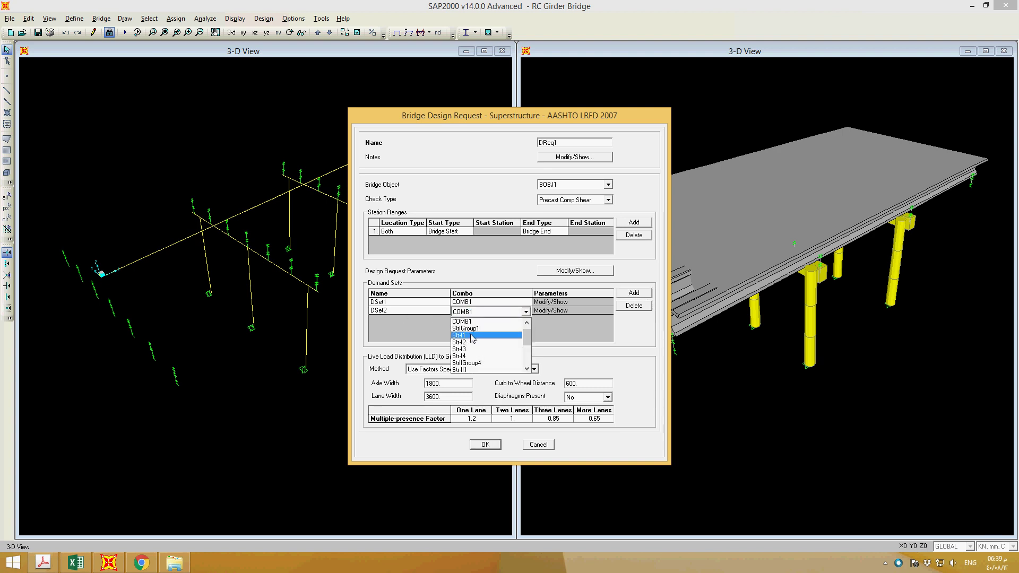
{"action": "left_click", "coordinate": [472, 335]}
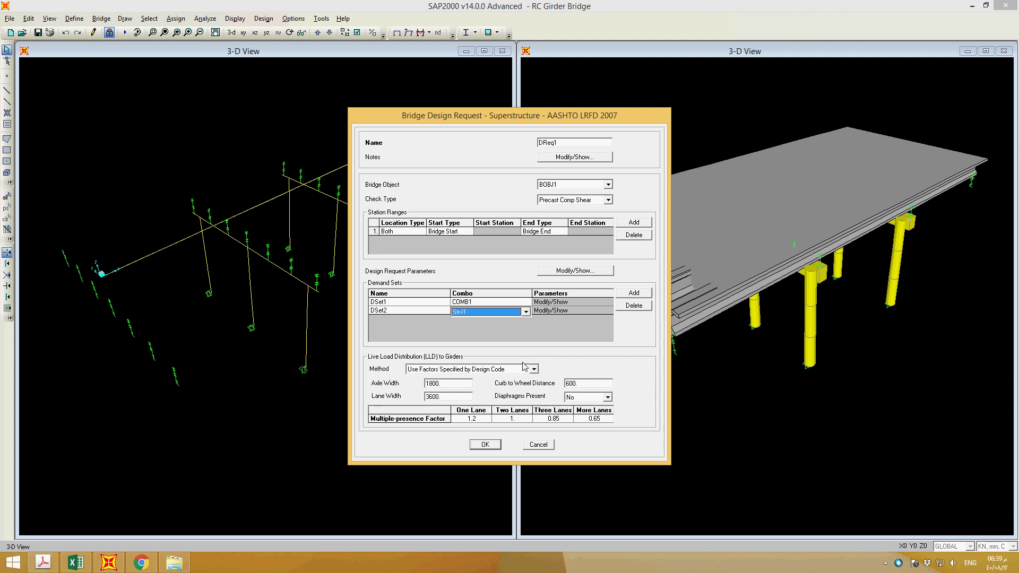
{"action": "left_click", "coordinate": [485, 444]}
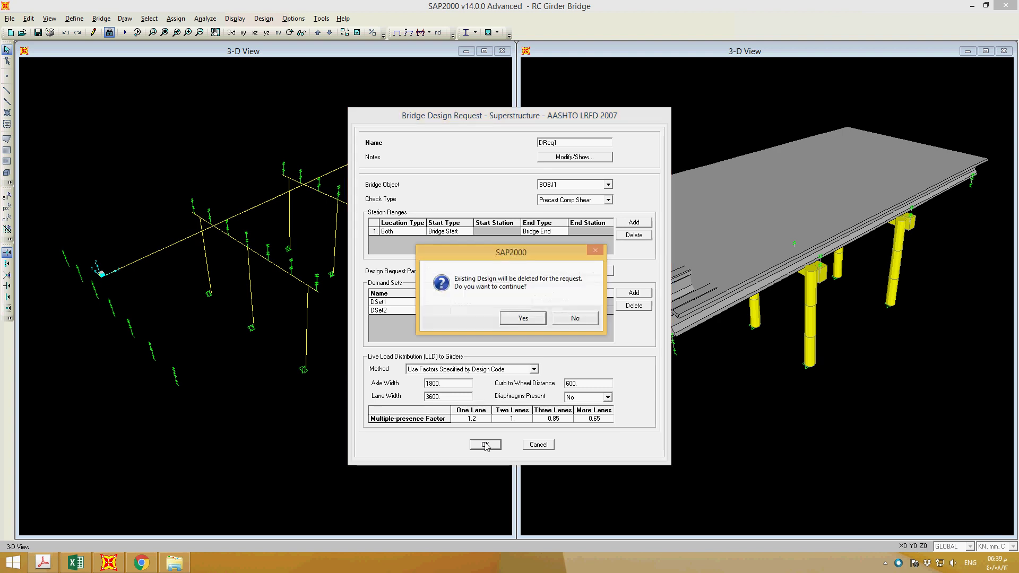
{"action": "left_click", "coordinate": [524, 318]}
{"action": "left_click", "coordinate": [479, 350]}
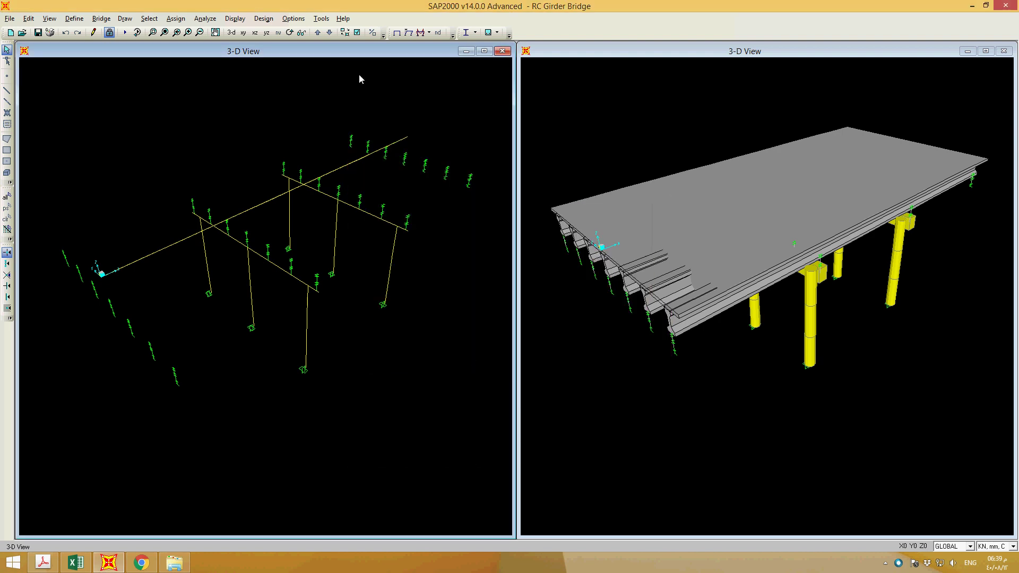
Run the bridge superstructure design for request DReq1 on bridge object BOBJ1.
{"action": "left_click", "coordinate": [239, 19]}
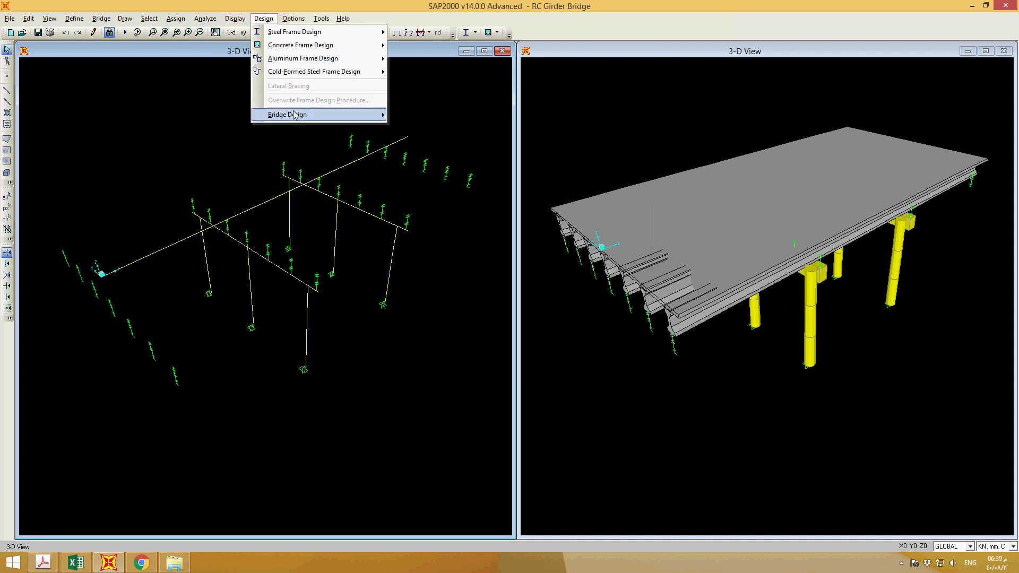
{"action": "mouse_move", "coordinate": [295, 116]}
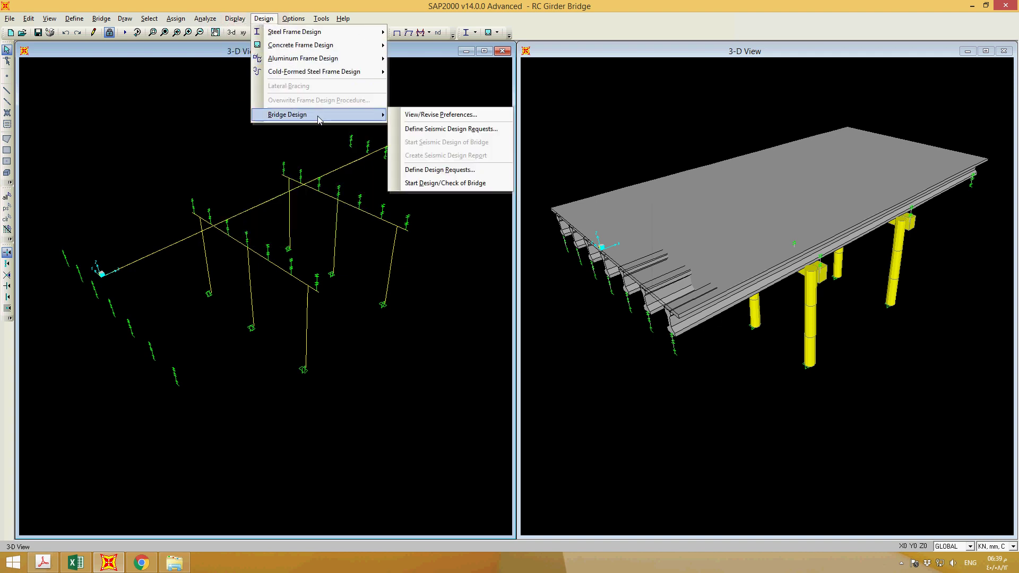
{"action": "left_click", "coordinate": [424, 183]}
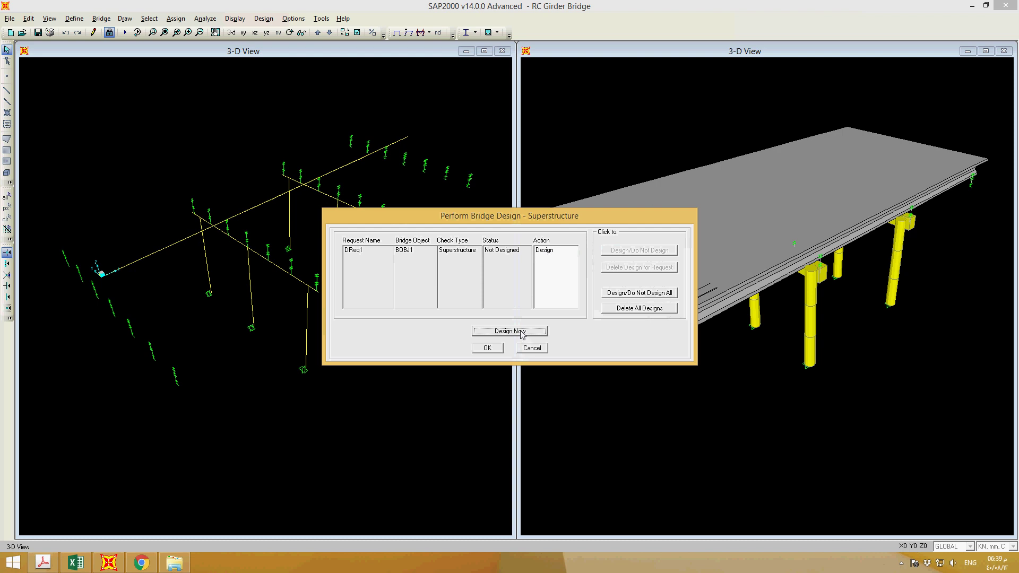
{"action": "left_click", "coordinate": [509, 332]}
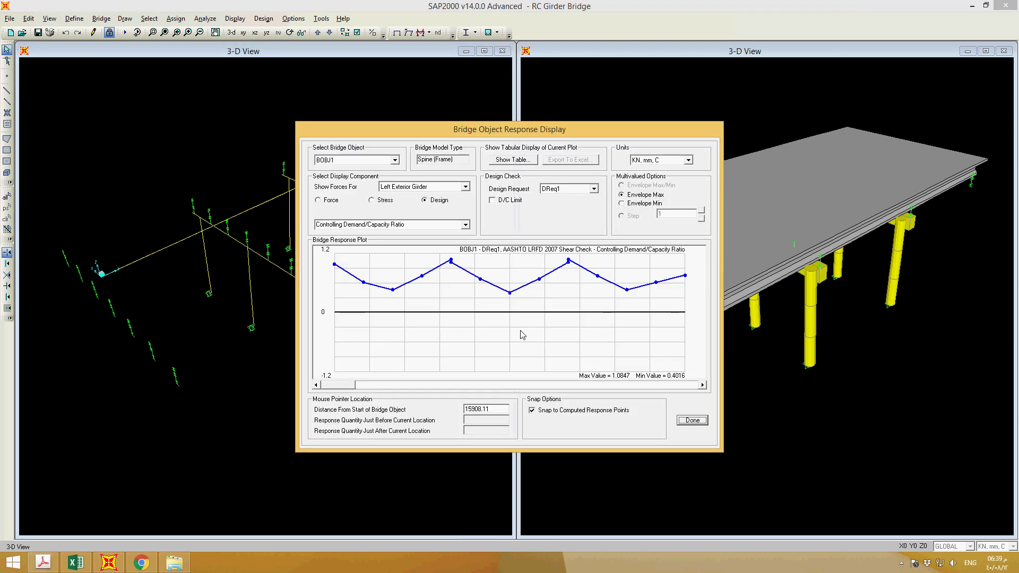
Set the response units to KN, m, C and inspect the left exterior girder's controlling demand/capacity ratio for DReq1.
{"action": "left_click", "coordinate": [571, 189]}
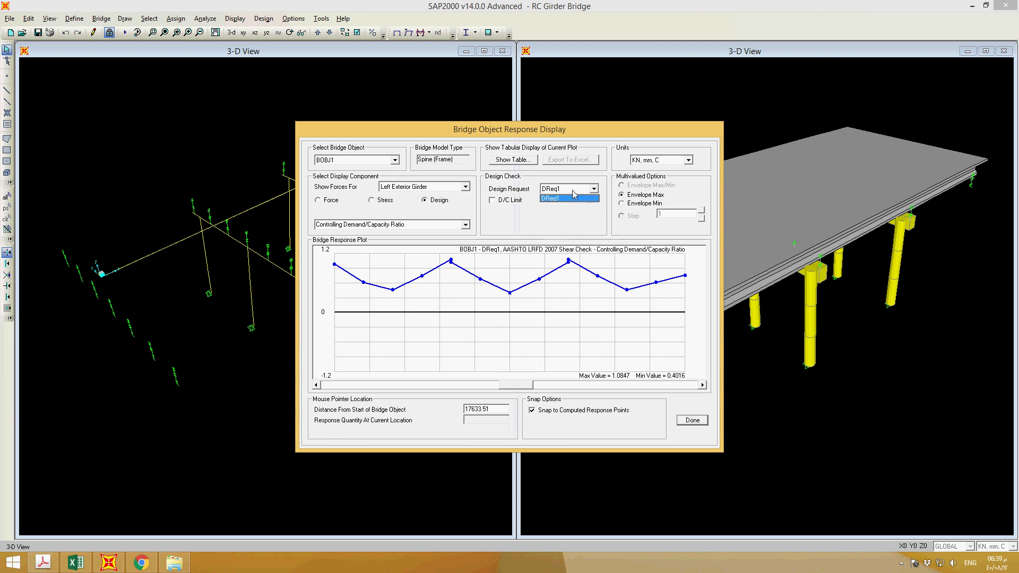
{"action": "left_click", "coordinate": [574, 196]}
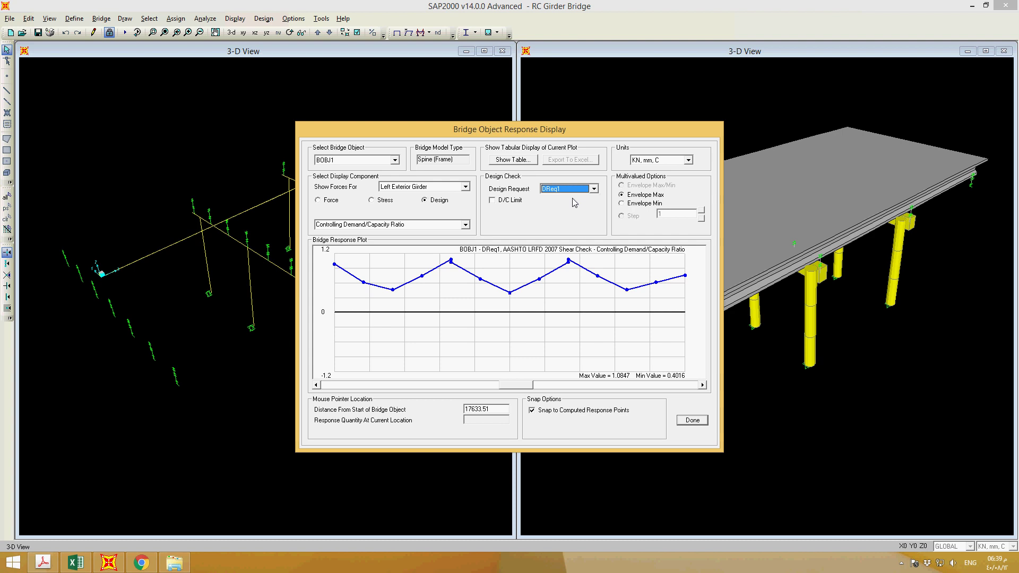
{"action": "left_click", "coordinate": [670, 161]}
{"action": "left_click", "coordinate": [658, 177]}
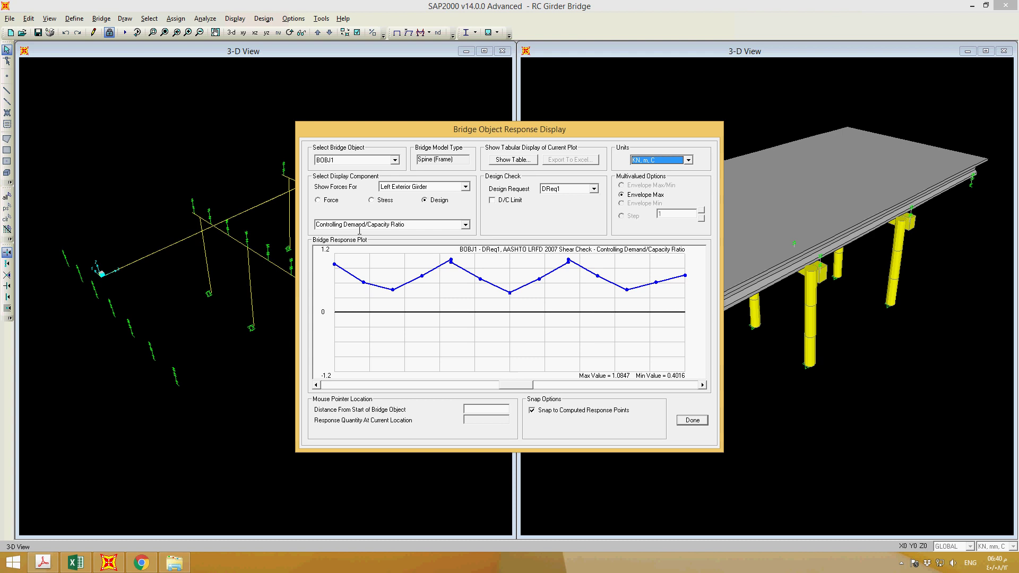
{"action": "mouse_move", "coordinate": [337, 266]}
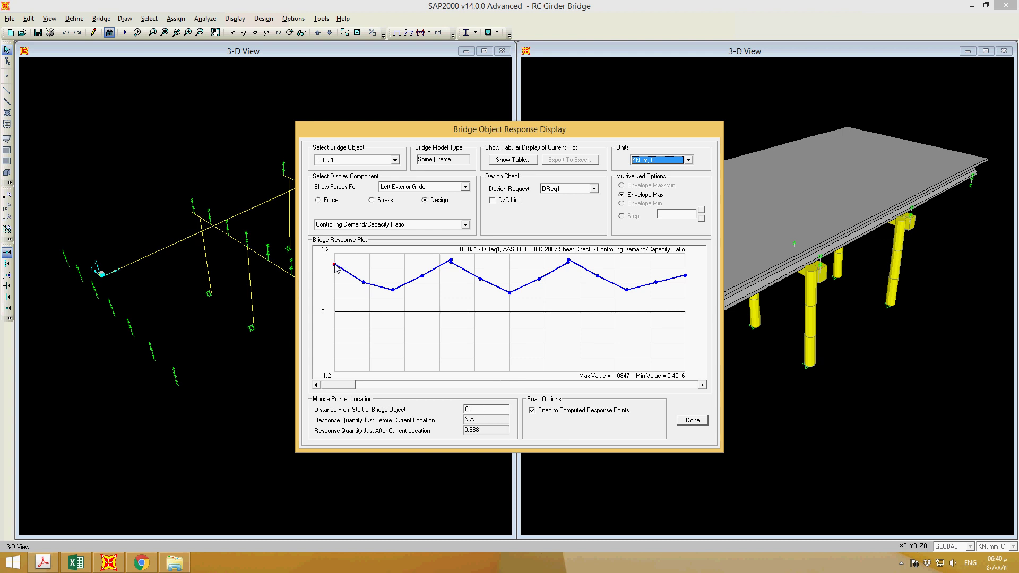
{"action": "left_click", "coordinate": [336, 268]}
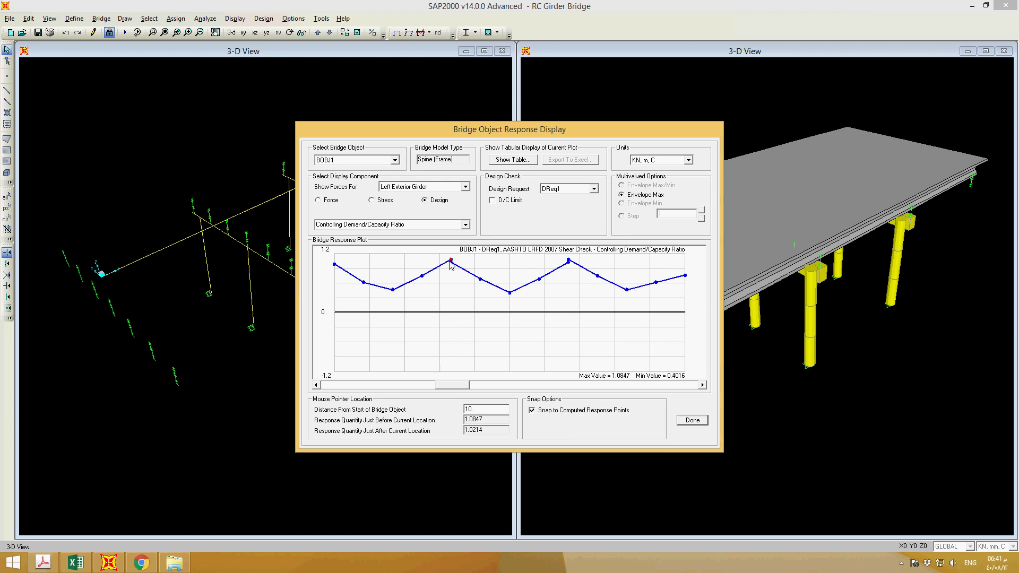
Plot the left exterior girder's Longitudinal Rebar Area - Slab in Kgf, mm, C units.
{"action": "left_click", "coordinate": [465, 225]}
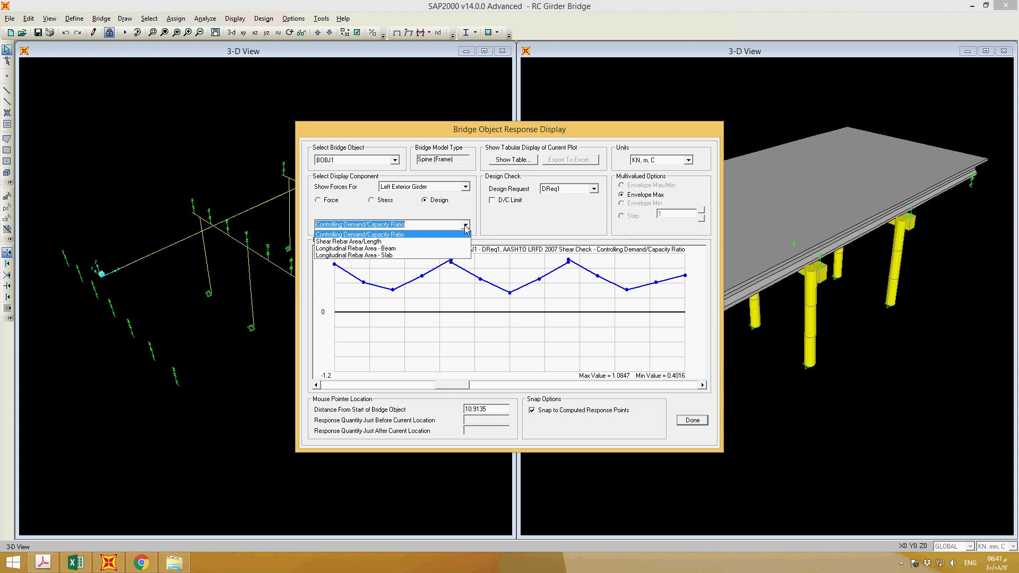
{"action": "left_click", "coordinate": [390, 256]}
{"action": "left_click", "coordinate": [689, 160]}
{"action": "left_click", "coordinate": [664, 181]}
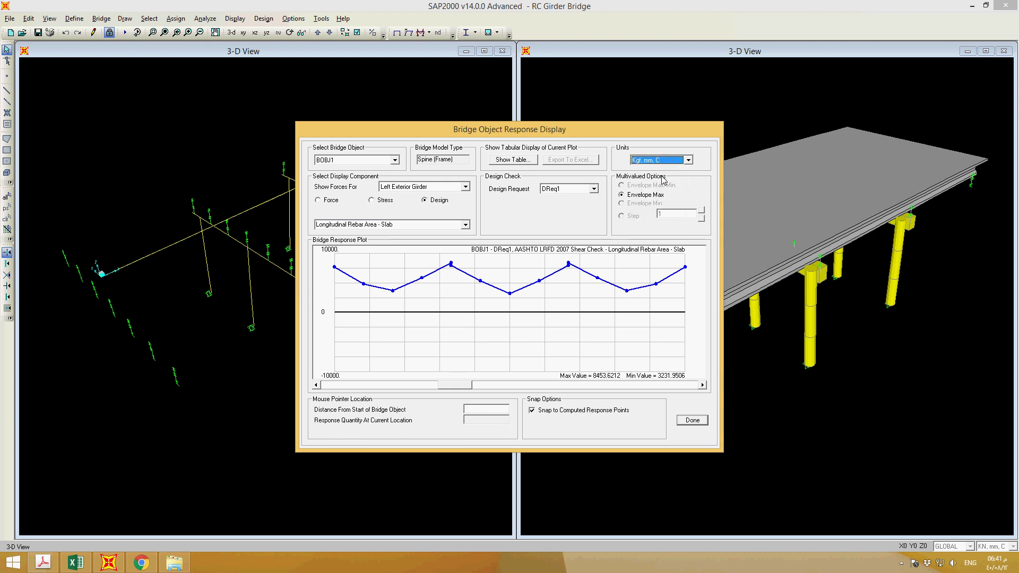
{"action": "mouse_move", "coordinate": [335, 268]}
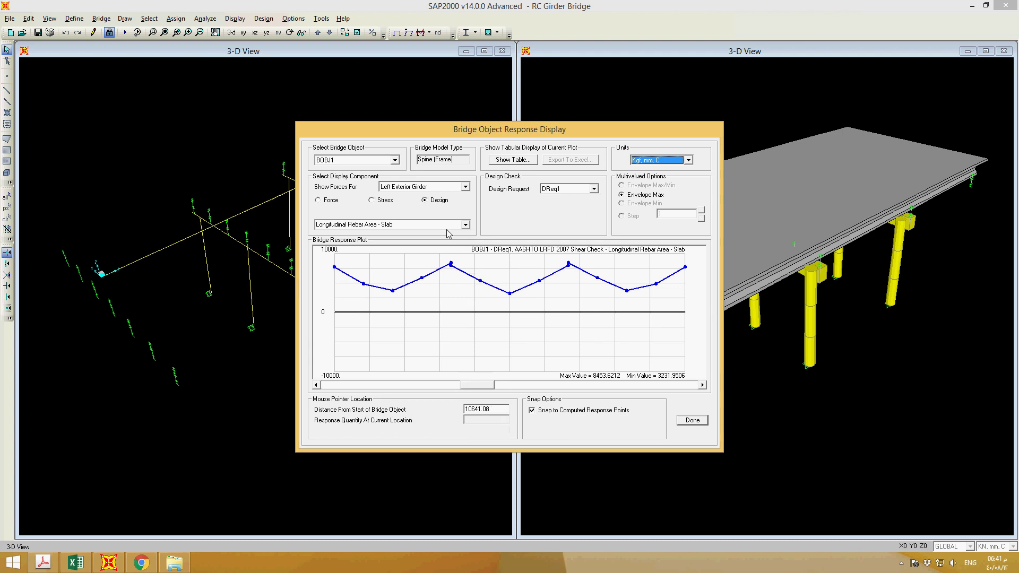
Plot the left exterior girder's Longitudinal Rebar Area - Beam and its Shear Rebar Area/Length.
{"action": "left_click", "coordinate": [466, 225]}
{"action": "left_click", "coordinate": [466, 226]}
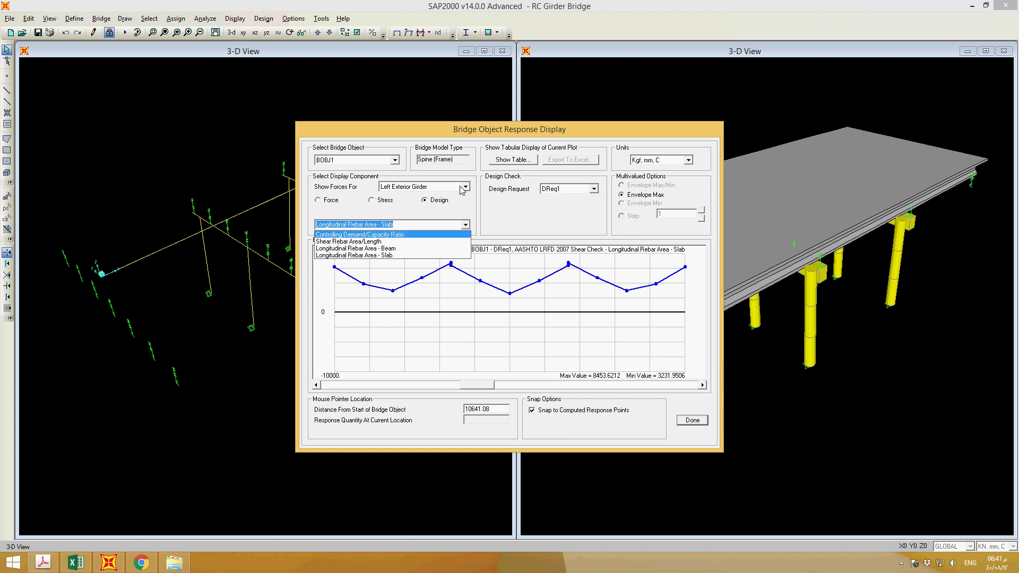
{"action": "left_click", "coordinate": [397, 249]}
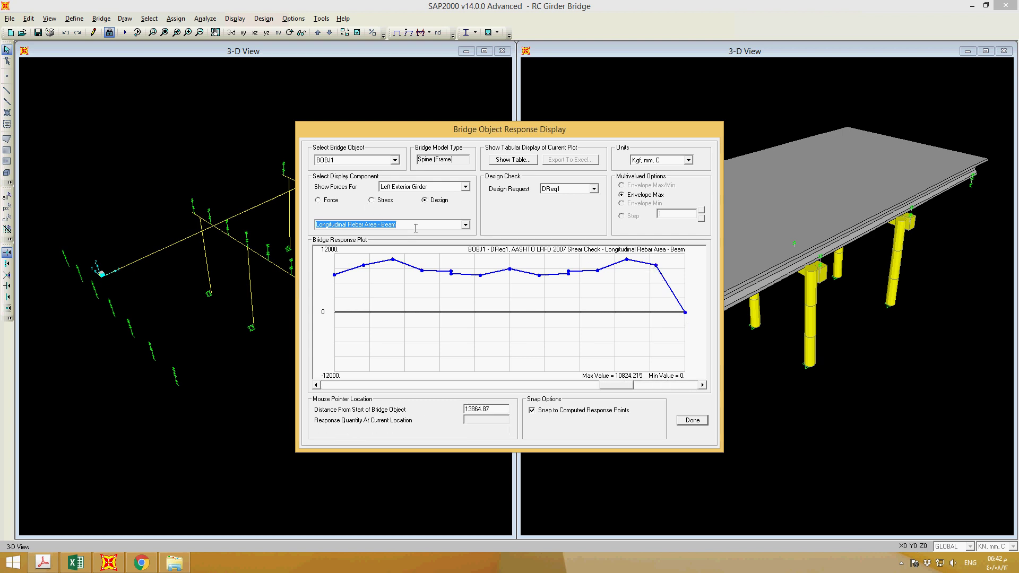
{"action": "left_click", "coordinate": [465, 225]}
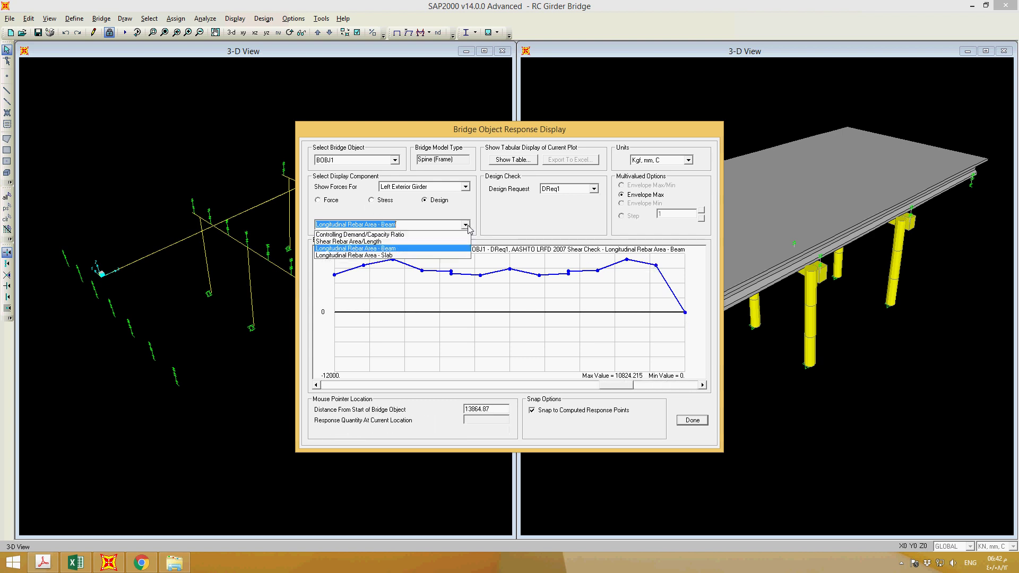
{"action": "left_click", "coordinate": [401, 243]}
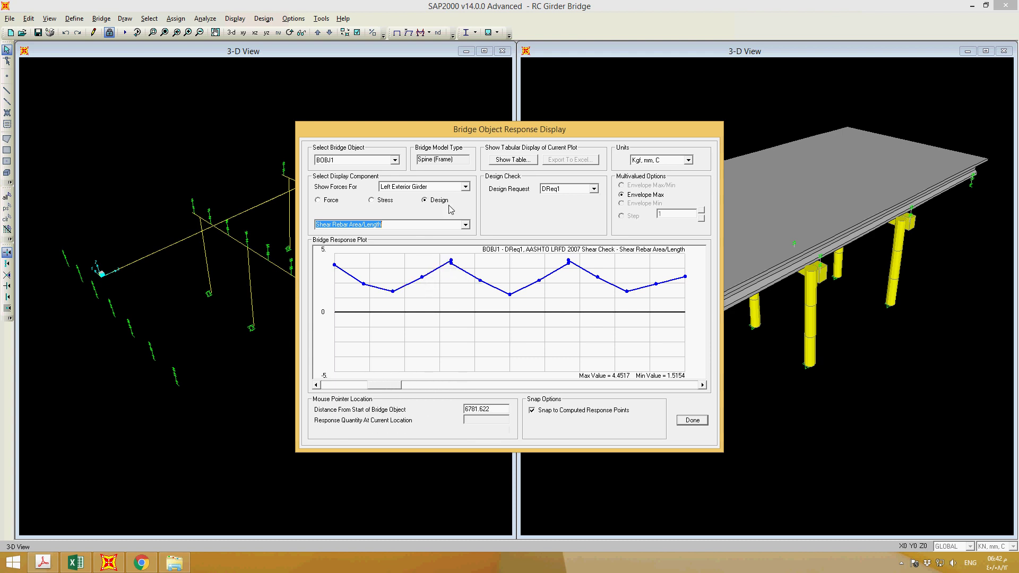
View the controlling demand/capacity ratio plots for Interior Girder 1, Interior Girder 2 and Interior Girder 4.
{"action": "left_click", "coordinate": [465, 225]}
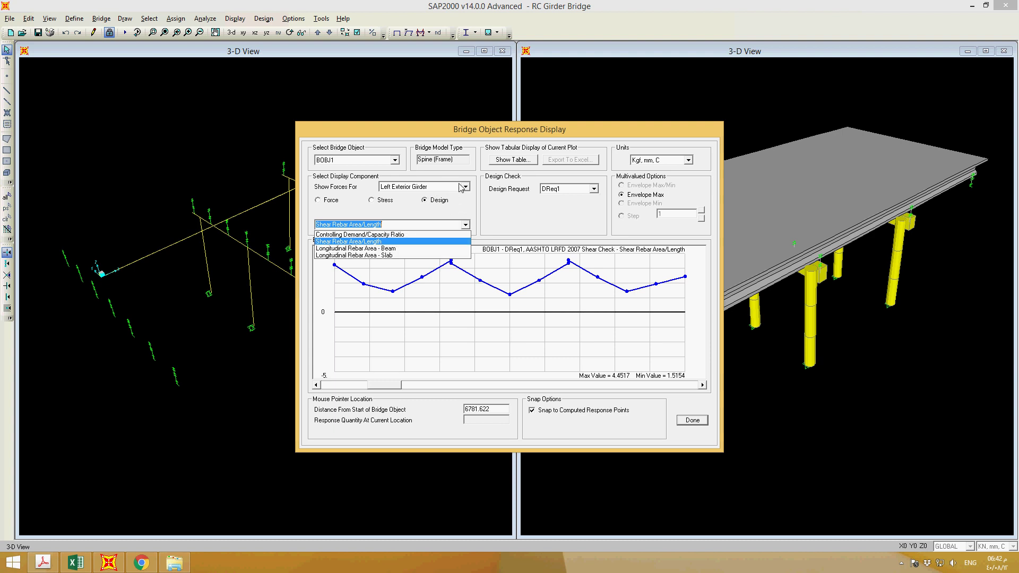
{"action": "left_click", "coordinate": [465, 191]}
{"action": "left_click", "coordinate": [466, 188]}
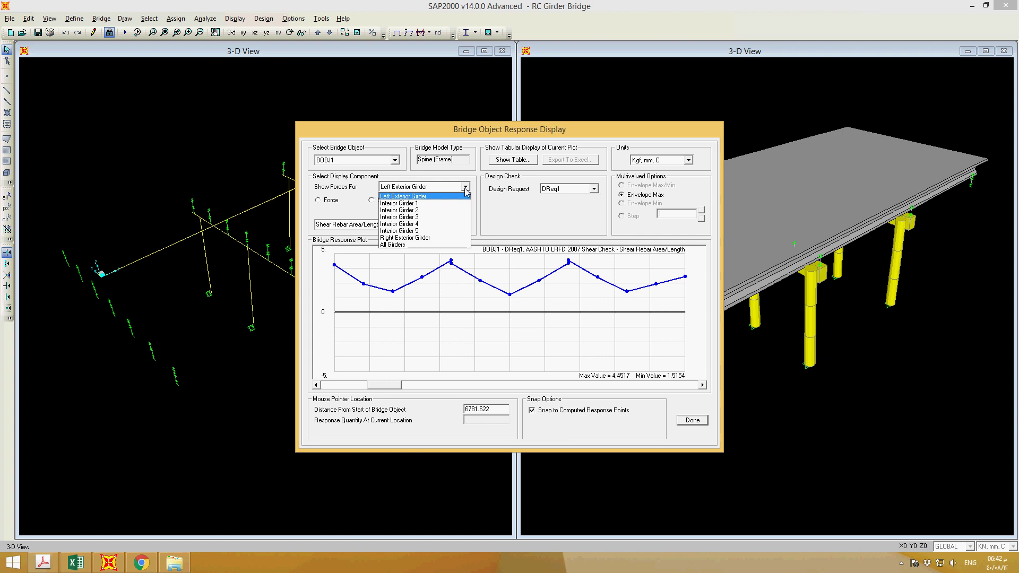
{"action": "left_click", "coordinate": [460, 204]}
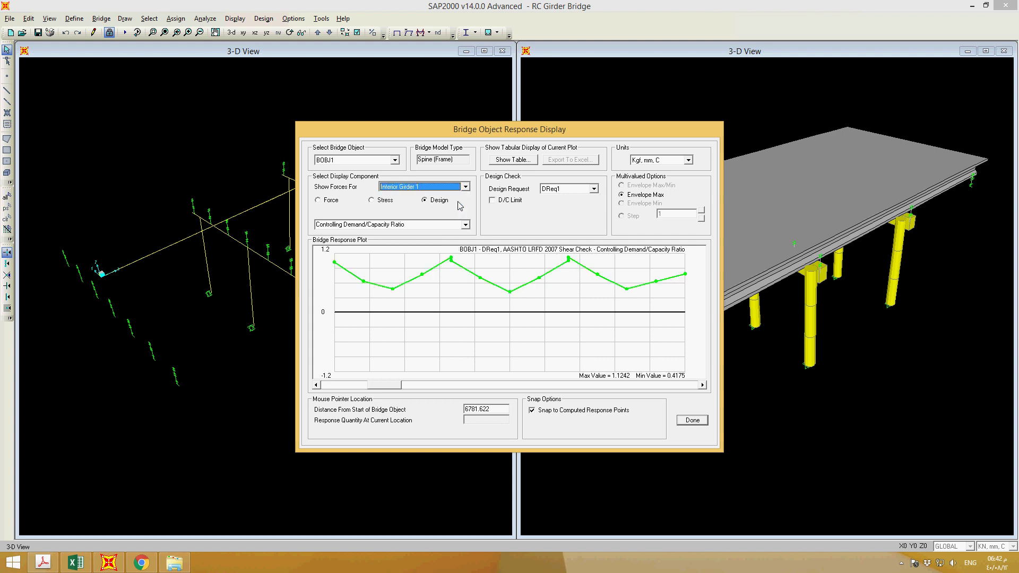
{"action": "left_click", "coordinate": [465, 187]}
{"action": "left_click", "coordinate": [465, 210]}
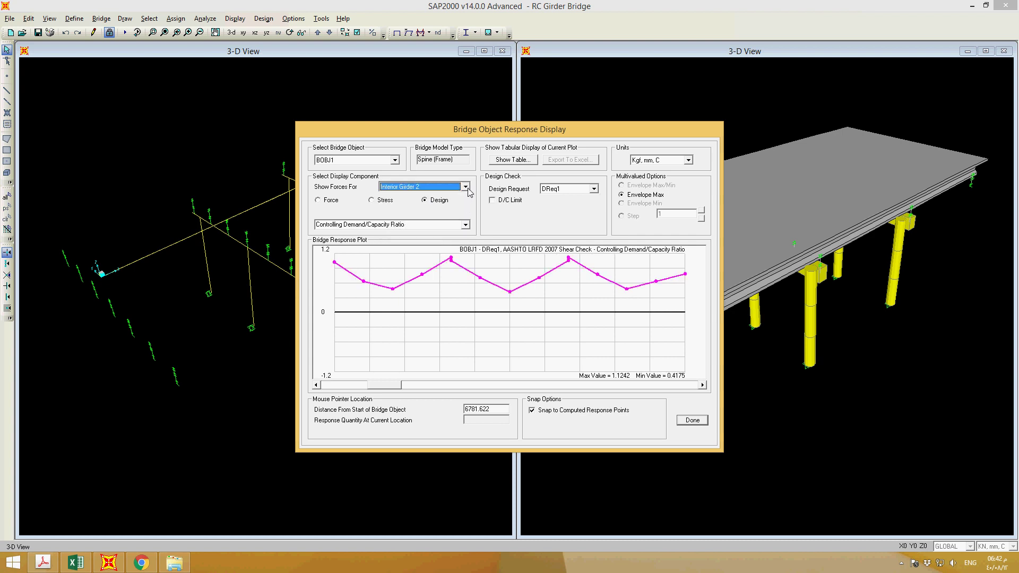
{"action": "left_click", "coordinate": [466, 188]}
{"action": "left_click", "coordinate": [466, 224]}
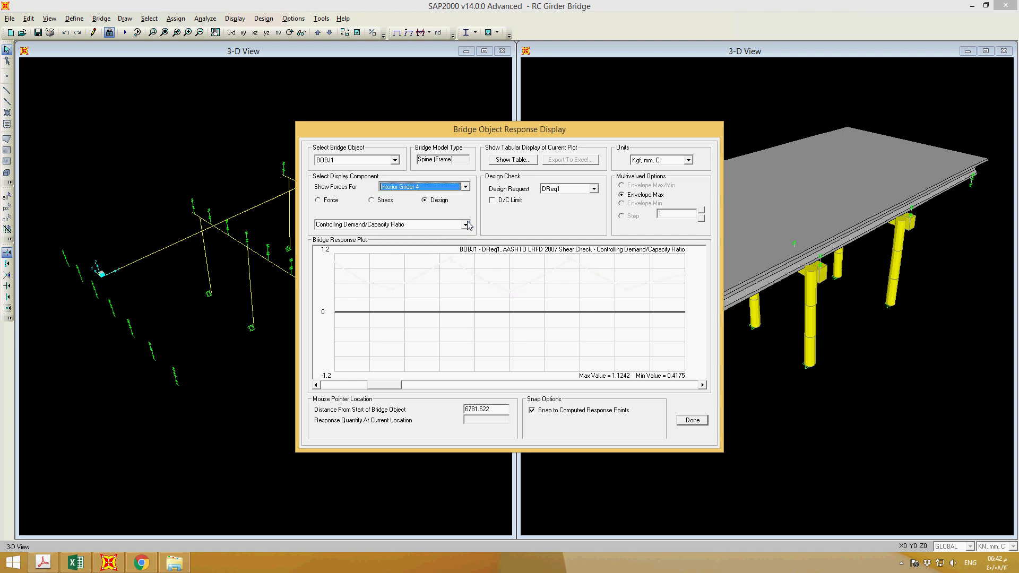
{"action": "left_click", "coordinate": [466, 187]}
{"action": "left_click", "coordinate": [466, 187]}
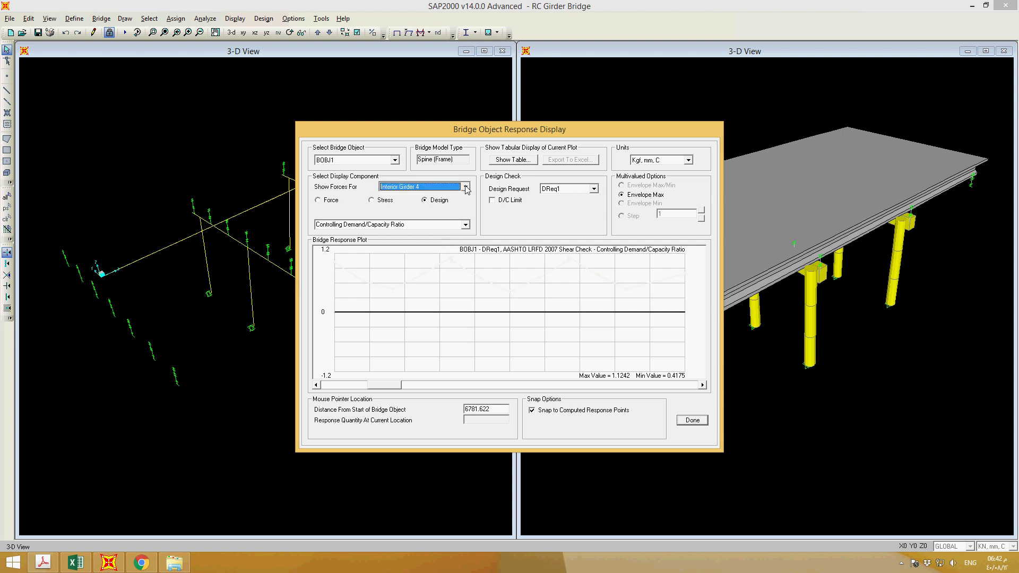
Show the stress results for the entire bridge section and browse the available longitudinal stress components.
{"action": "left_click", "coordinate": [382, 204]}
{"action": "left_click", "coordinate": [466, 225]}
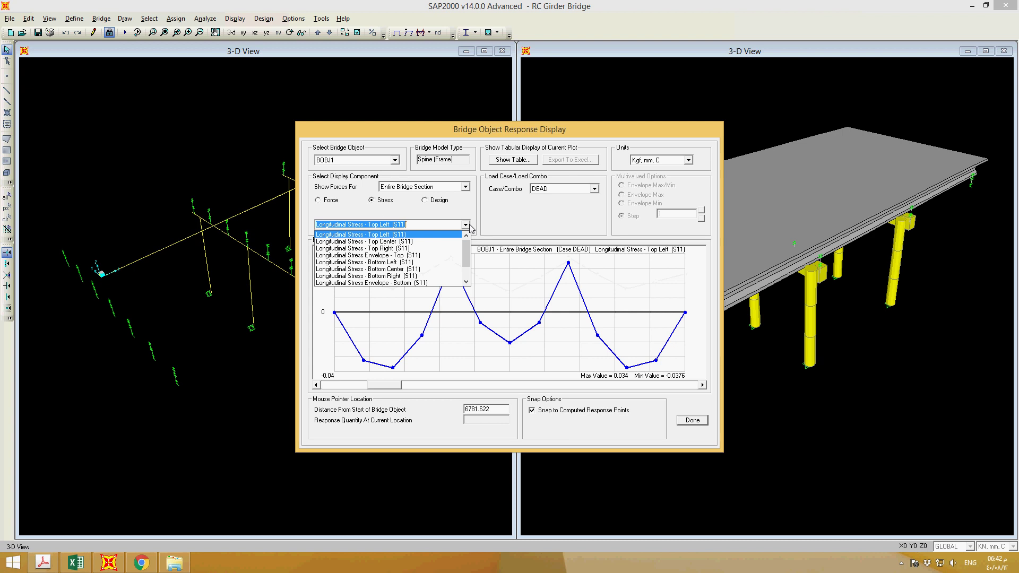
{"action": "mouse_move", "coordinate": [466, 250]}
{"action": "left_mouse_down"}
{"action": "mouse_move", "coordinate": [467, 273]}
{"action": "mouse_move", "coordinate": [467, 243]}
{"action": "left_mouse_up"}
Plot the entire bridge section's moment about the horizontal axis (M3) for load case HL93 in KN, m, C units.
{"action": "left_click", "coordinate": [325, 199]}
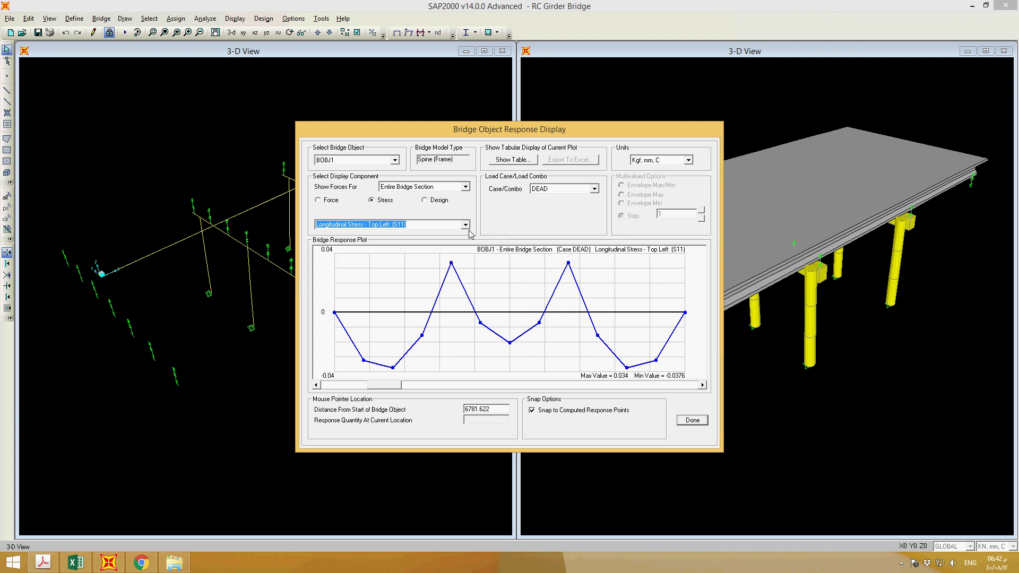
{"action": "left_click", "coordinate": [318, 200]}
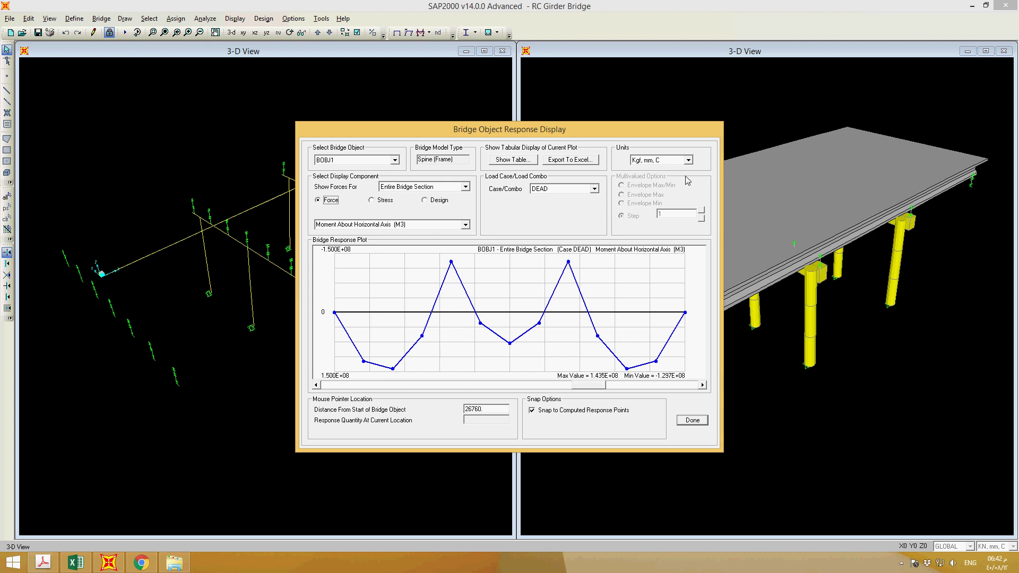
{"action": "left_click", "coordinate": [666, 160]}
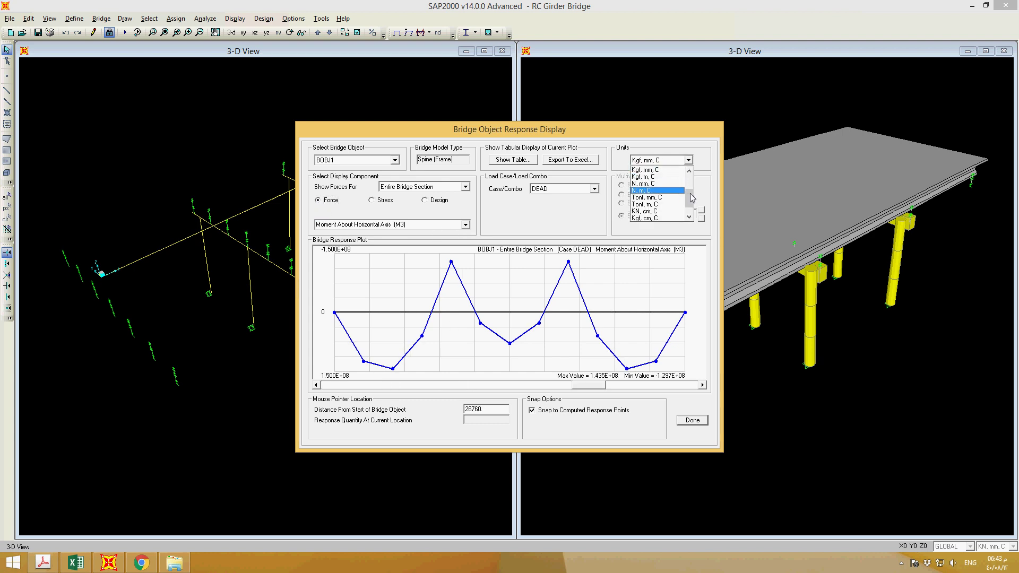
{"action": "scroll", "coordinate": [669, 196], "scroll_direction": "up", "scroll_amount": 2}
{"action": "left_click", "coordinate": [668, 204]}
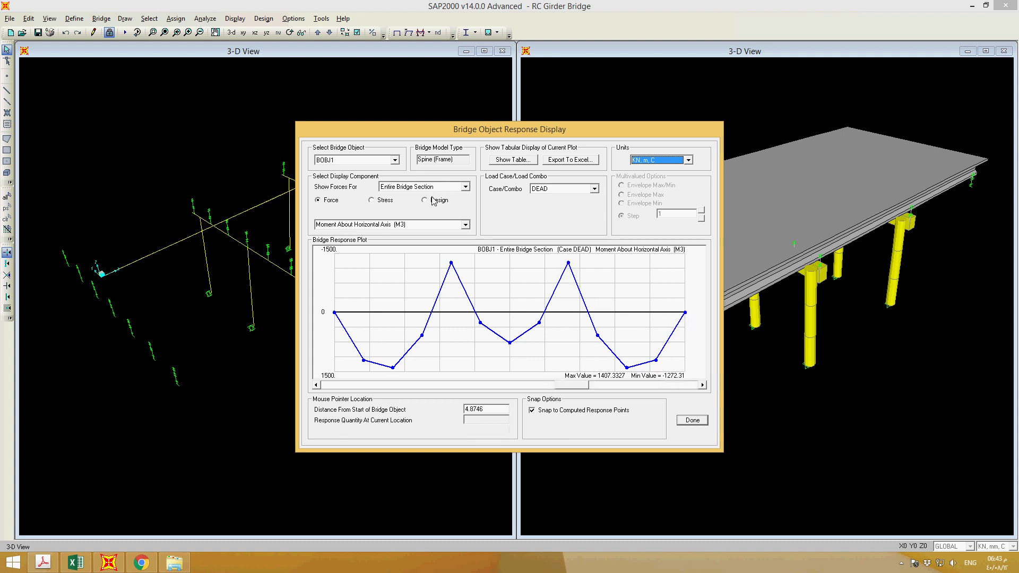
{"action": "left_click", "coordinate": [594, 189]}
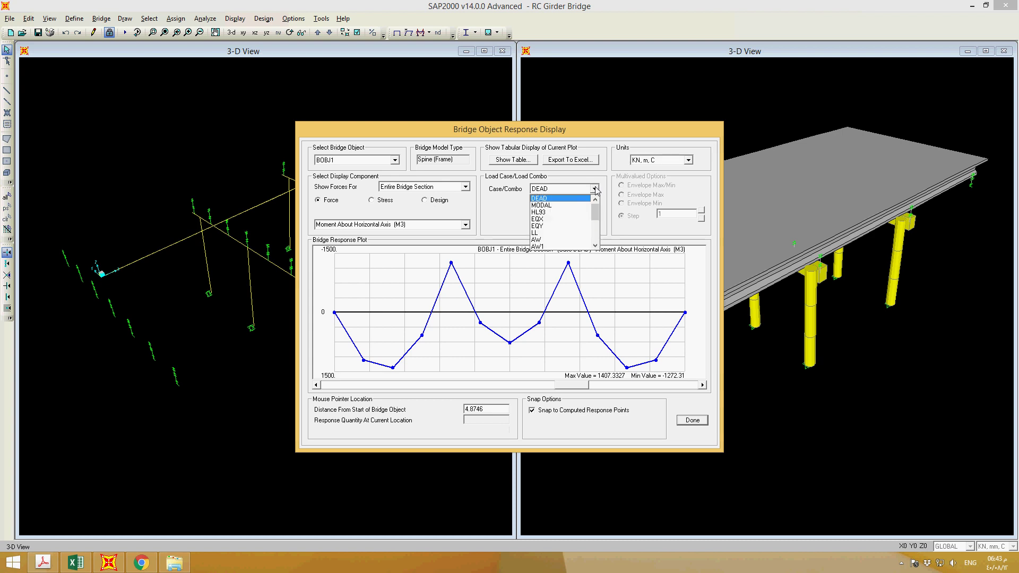
{"action": "left_click", "coordinate": [547, 212]}
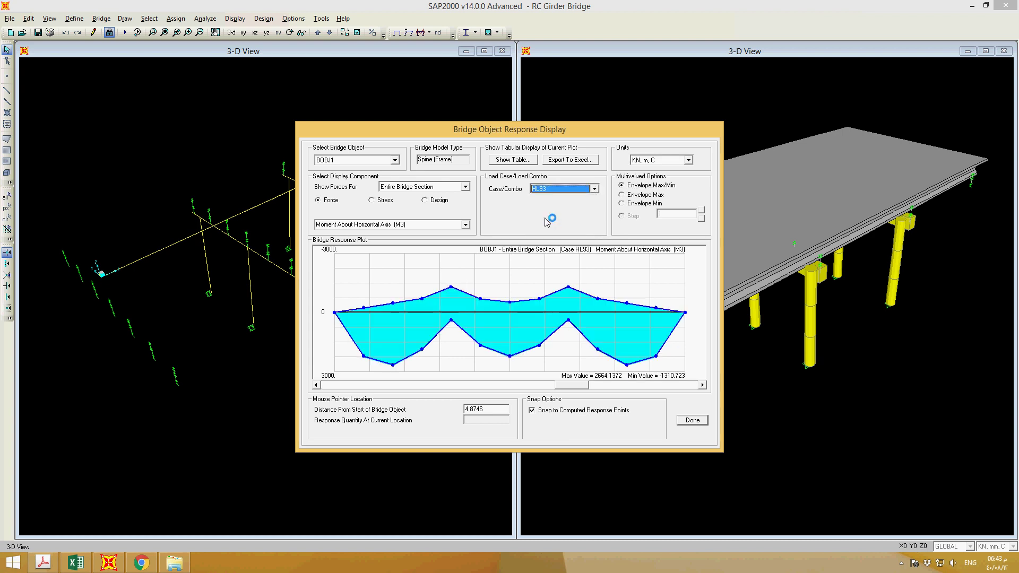
Compare the HL93 moment (M3) plot of the entire bridge section as maximum, minimum and combined max/min envelopes.
{"action": "left_click", "coordinate": [629, 195]}
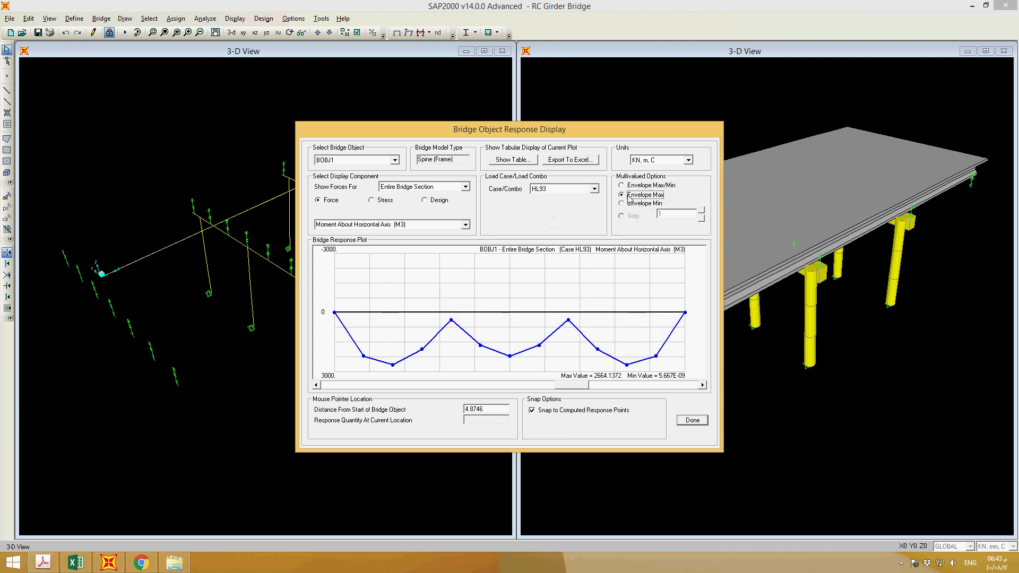
{"action": "left_click", "coordinate": [622, 204]}
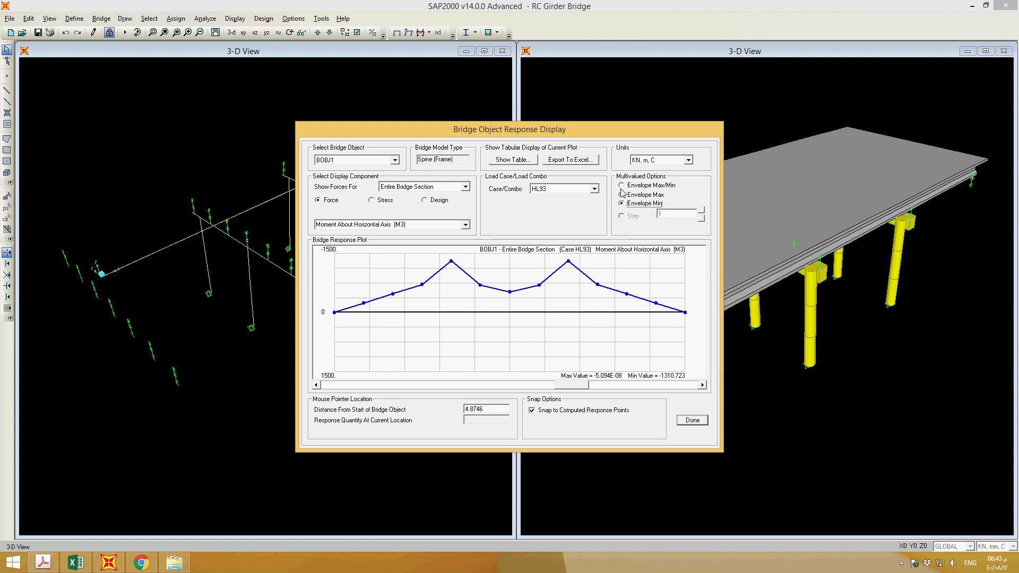
{"action": "left_click", "coordinate": [621, 187]}
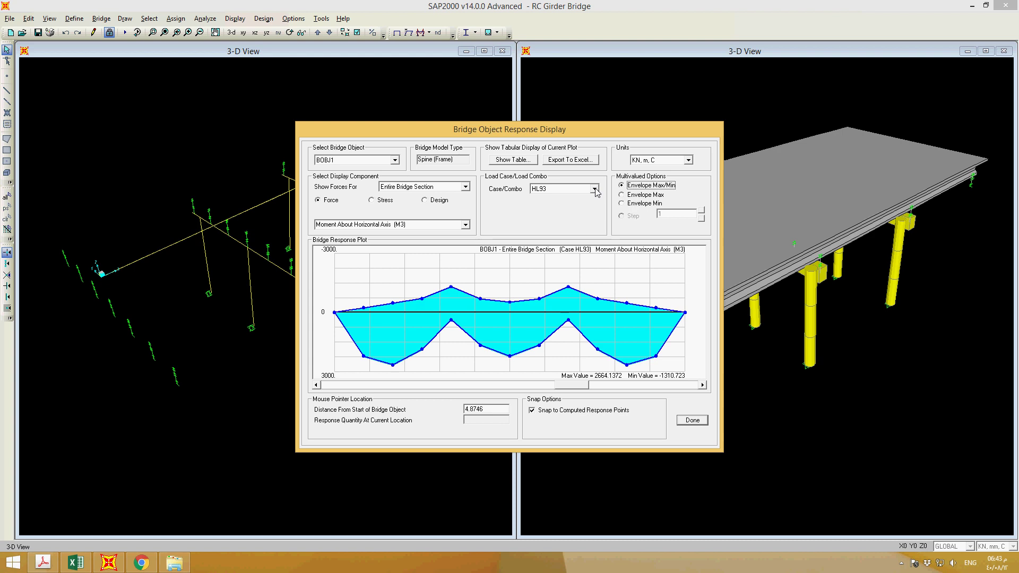
Plot the entire bridge section's vertical shear (V2) for HL93, compare its maximum, minimum and combined envelopes, and close the response display.
{"action": "left_click", "coordinate": [465, 225]}
{"action": "left_click", "coordinate": [377, 241]}
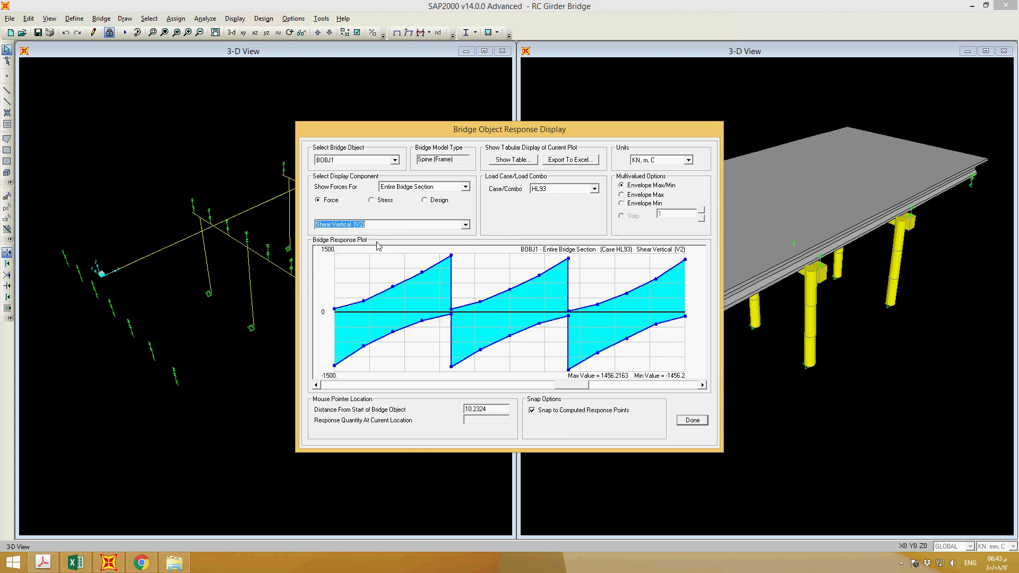
{"action": "left_click", "coordinate": [622, 195]}
{"action": "left_click", "coordinate": [622, 204]}
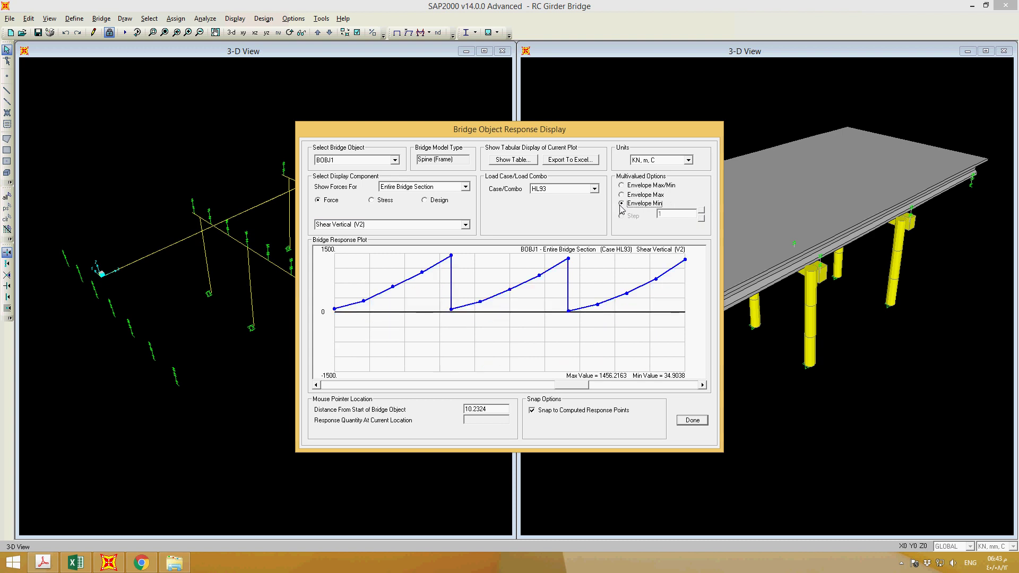
{"action": "left_click", "coordinate": [632, 185]}
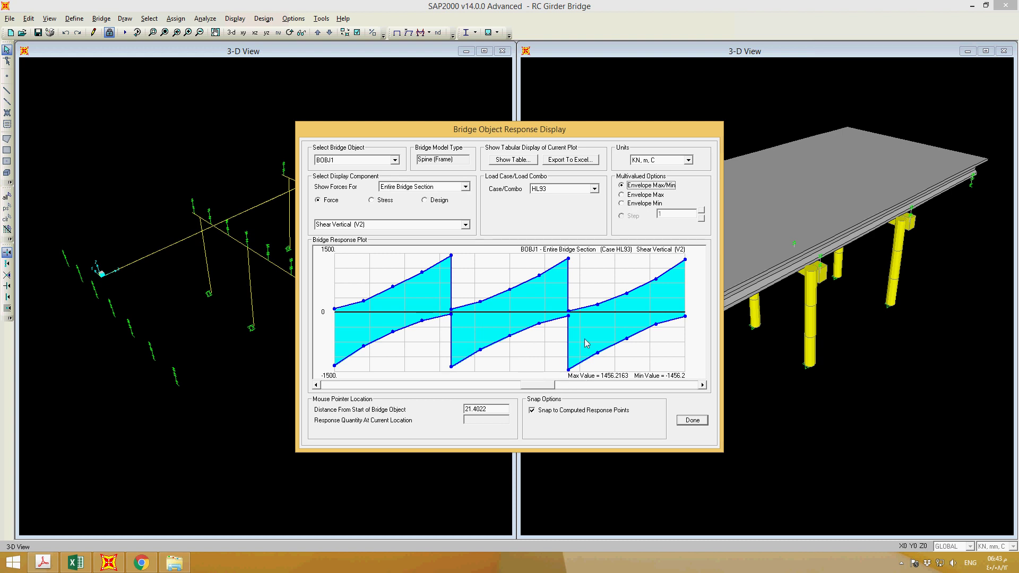
{"action": "left_click", "coordinate": [705, 420]}
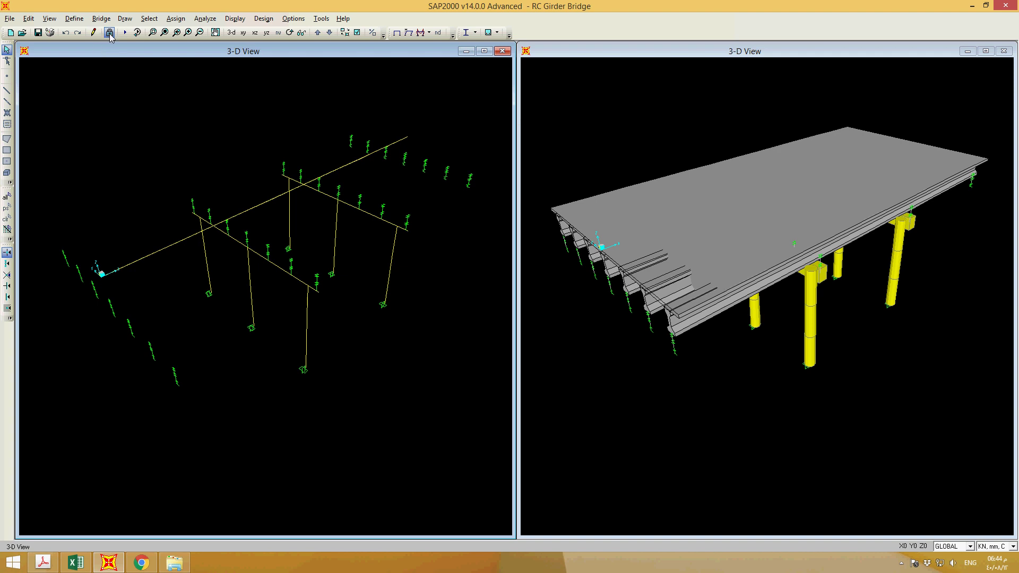
Unlock the model, deleting the analysis results, and look over the list of defined frame properties.
{"action": "left_click", "coordinate": [110, 33]}
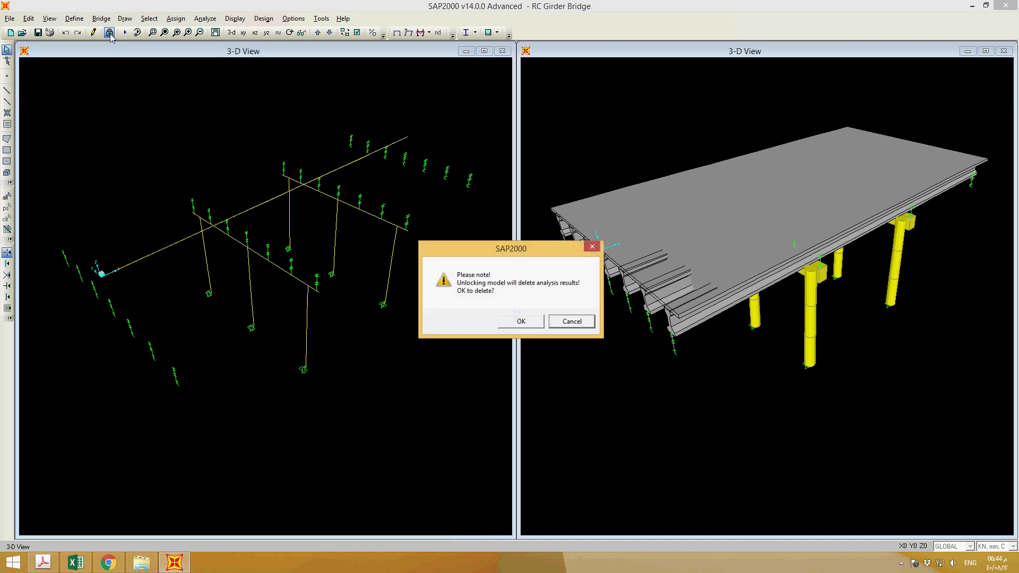
{"action": "left_click", "coordinate": [523, 322]}
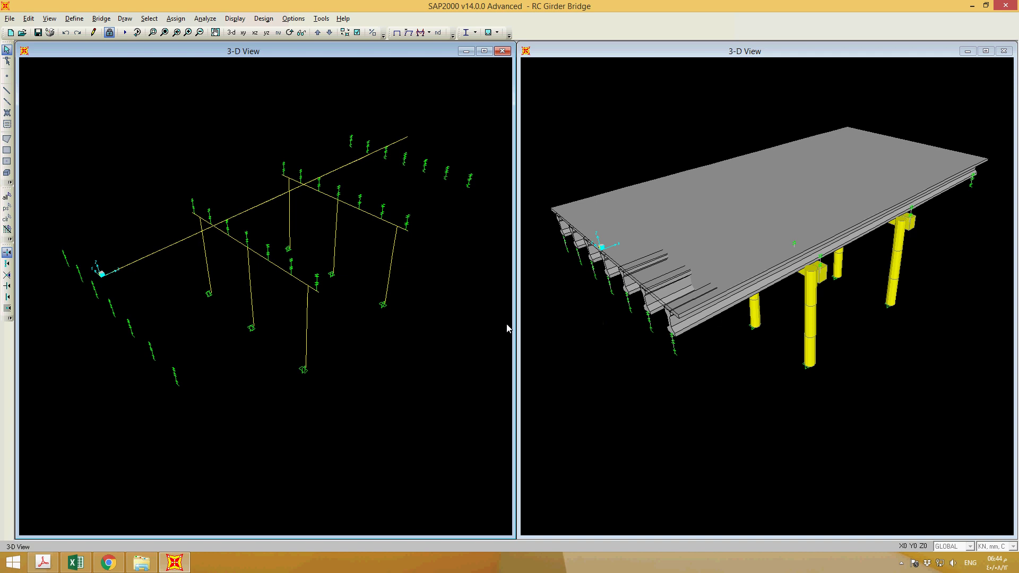
{"action": "left_click", "coordinate": [75, 21]}
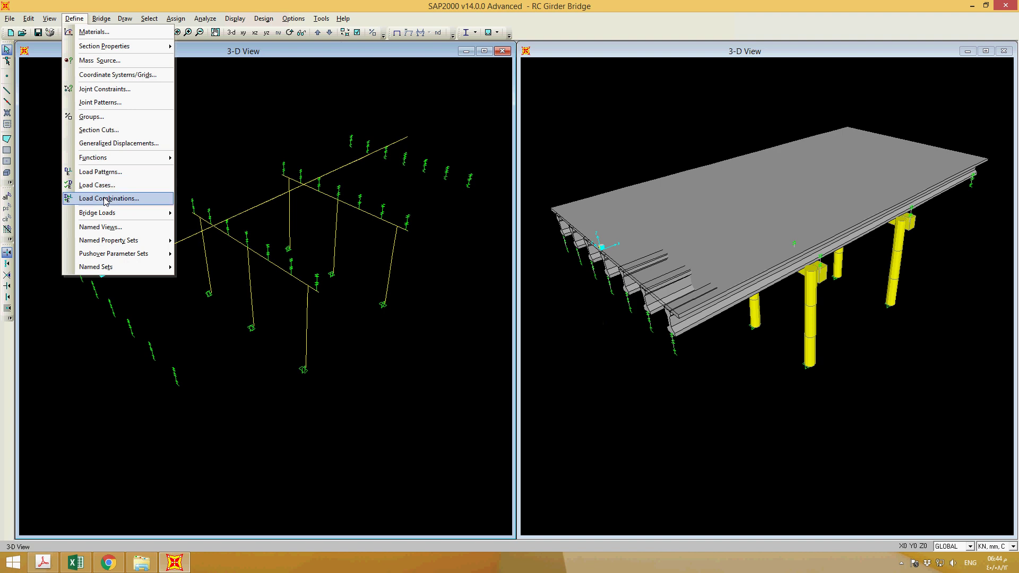
{"action": "mouse_move", "coordinate": [88, 45]}
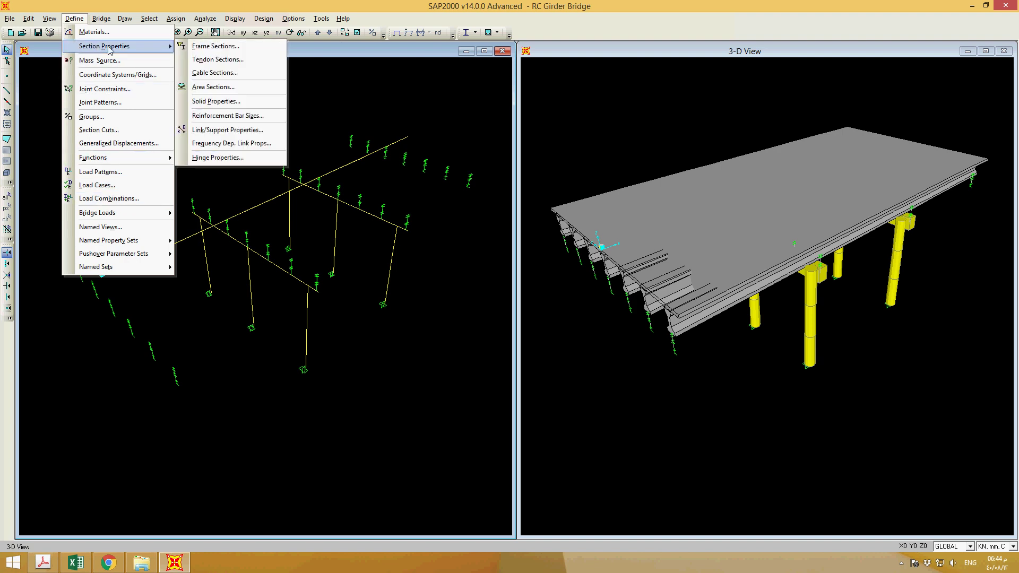
{"action": "left_click", "coordinate": [212, 48]}
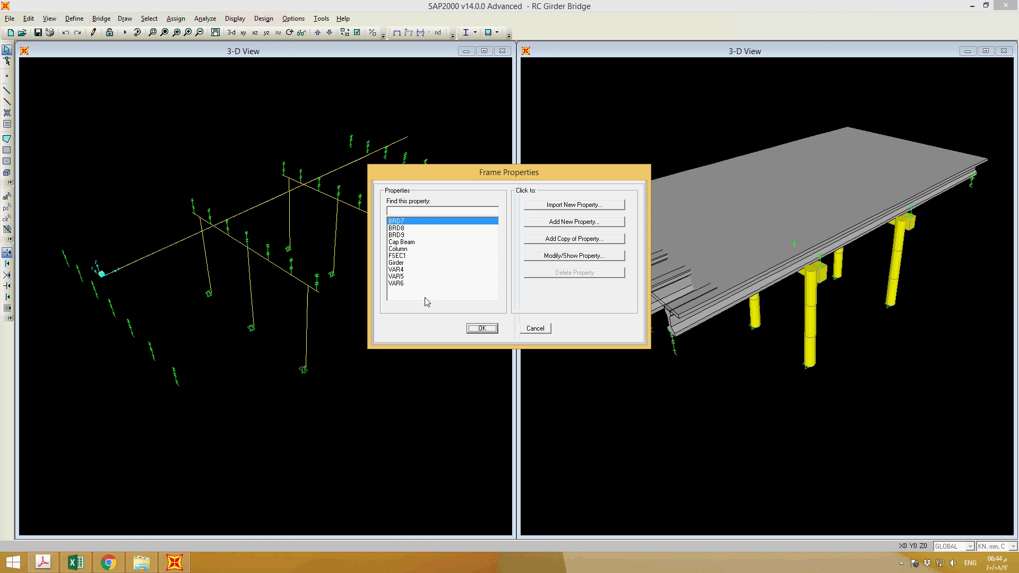
{"action": "left_click", "coordinate": [487, 331]}
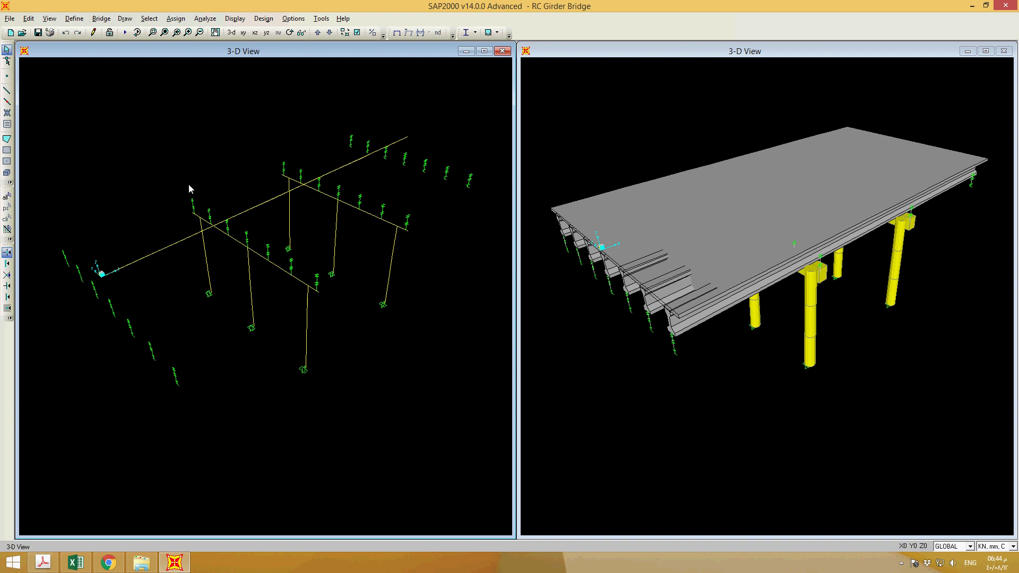
Open the RC G Bridge deck section definition and review its section data down to the insertion point offsets.
{"action": "left_click", "coordinate": [99, 20]}
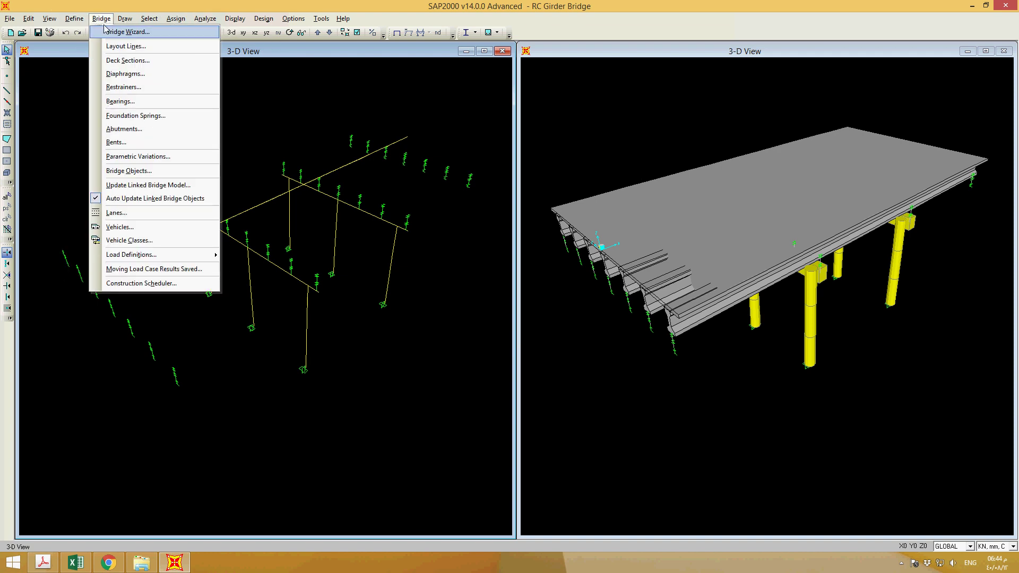
{"action": "left_click", "coordinate": [128, 61]}
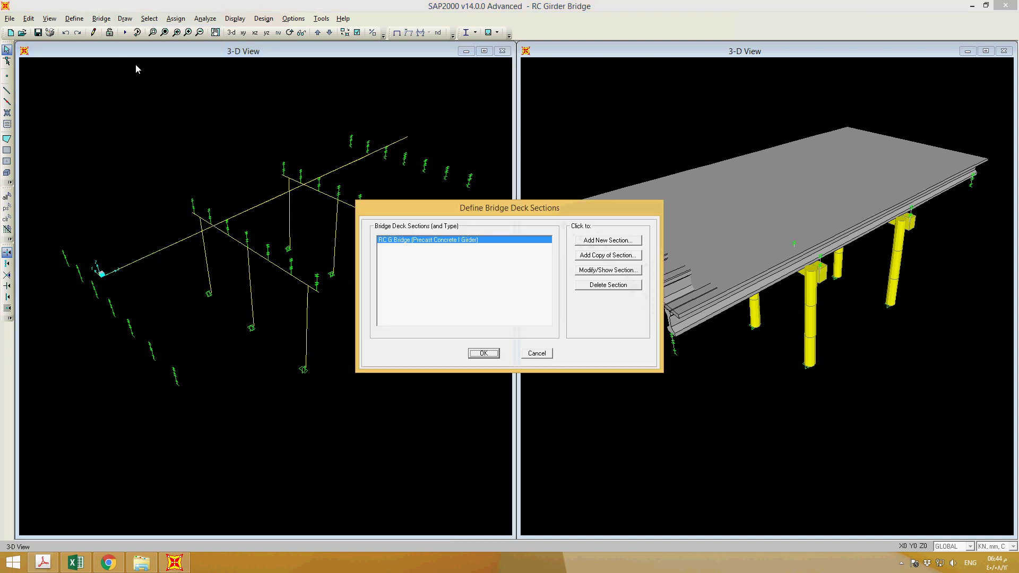
{"action": "left_click", "coordinate": [598, 271]}
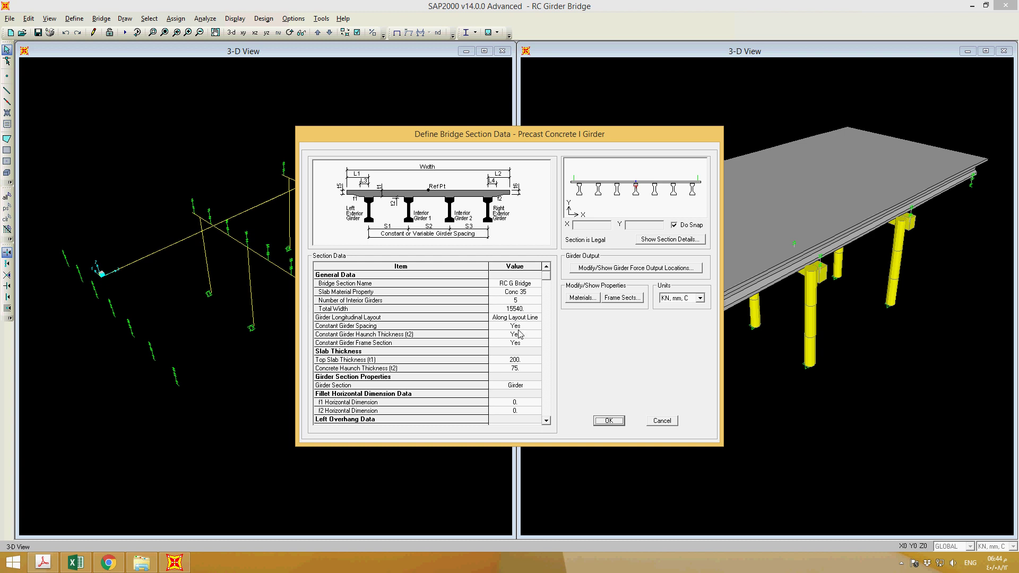
{"action": "left_click", "coordinate": [546, 420]}
{"action": "left_click", "coordinate": [546, 421]}
{"action": "left_click", "coordinate": [547, 421]}
{"action": "left_click", "coordinate": [546, 421]}
{"action": "left_click", "coordinate": [546, 421]}
{"action": "left_click", "coordinate": [546, 420]}
{"action": "left_click", "coordinate": [546, 421]}
{"action": "left_click", "coordinate": [546, 421]}
{"action": "left_click", "coordinate": [550, 420]}
{"action": "left_click", "coordinate": [549, 420]}
{"action": "left_click", "coordinate": [549, 420]}
{"action": "left_click", "coordinate": [549, 420]}
{"action": "left_click", "coordinate": [549, 420]}
{"action": "left_click", "coordinate": [549, 421]}
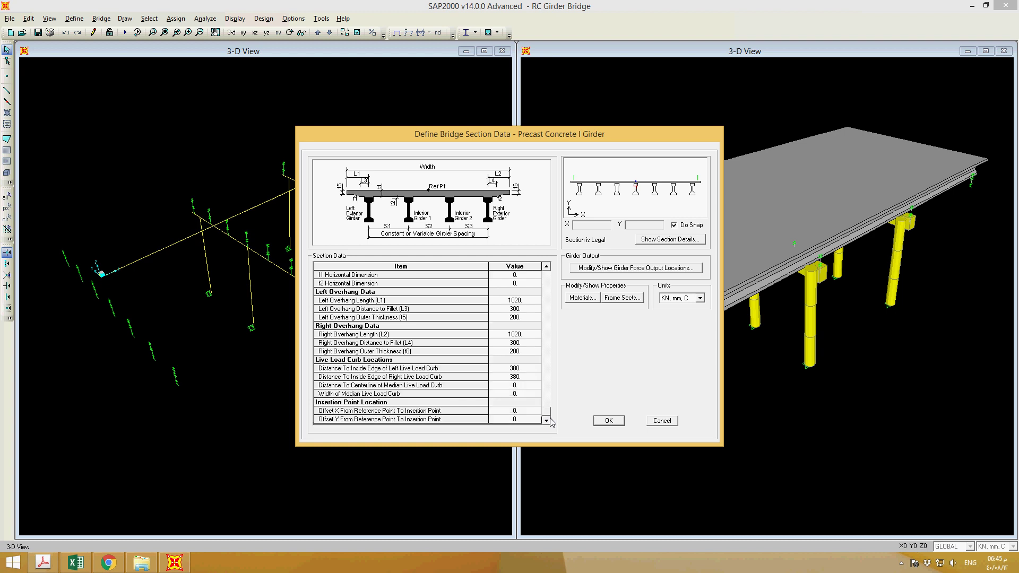
Open the frame properties from the deck section data and inspect the BRD7 and FSEC1 section definitions without changing them.
{"action": "left_click", "coordinate": [629, 298]}
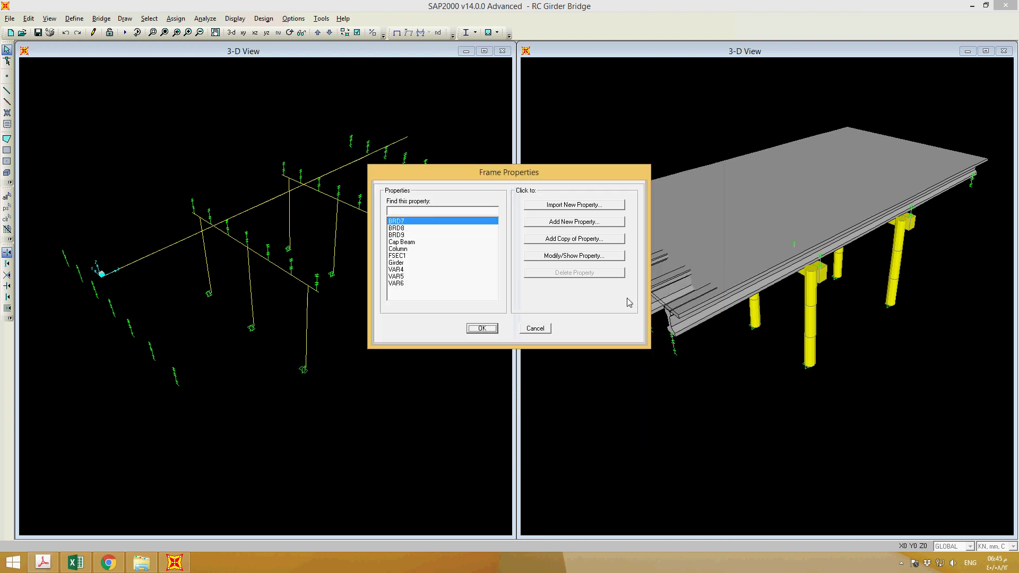
{"action": "left_click", "coordinate": [558, 257]}
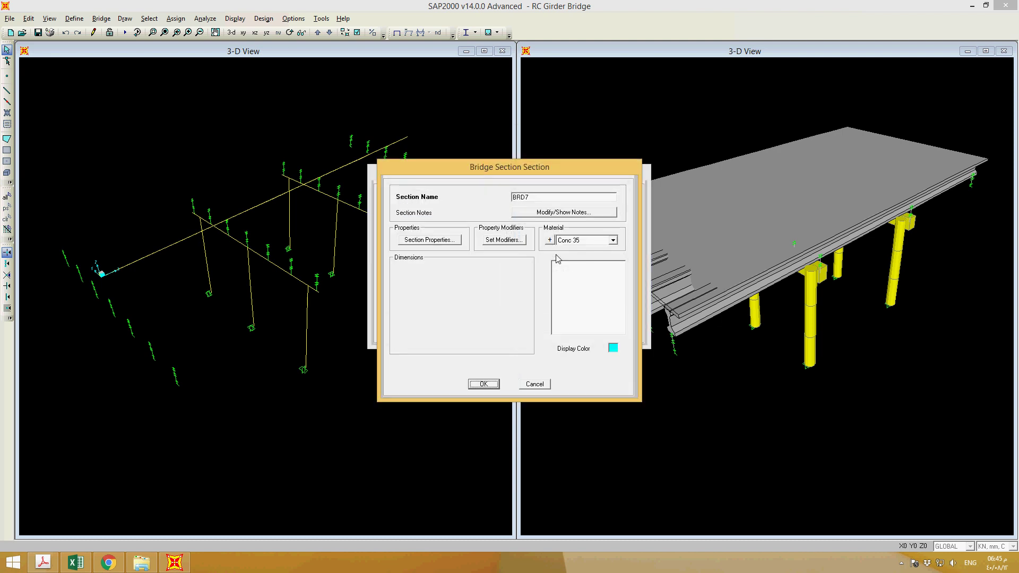
{"action": "left_click", "coordinate": [534, 384]}
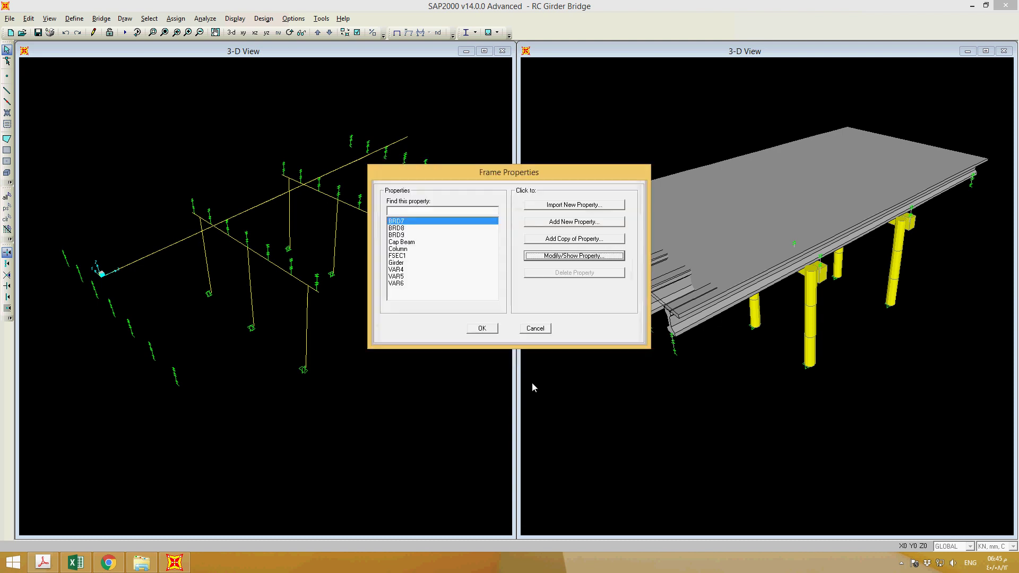
{"action": "left_click", "coordinate": [399, 256]}
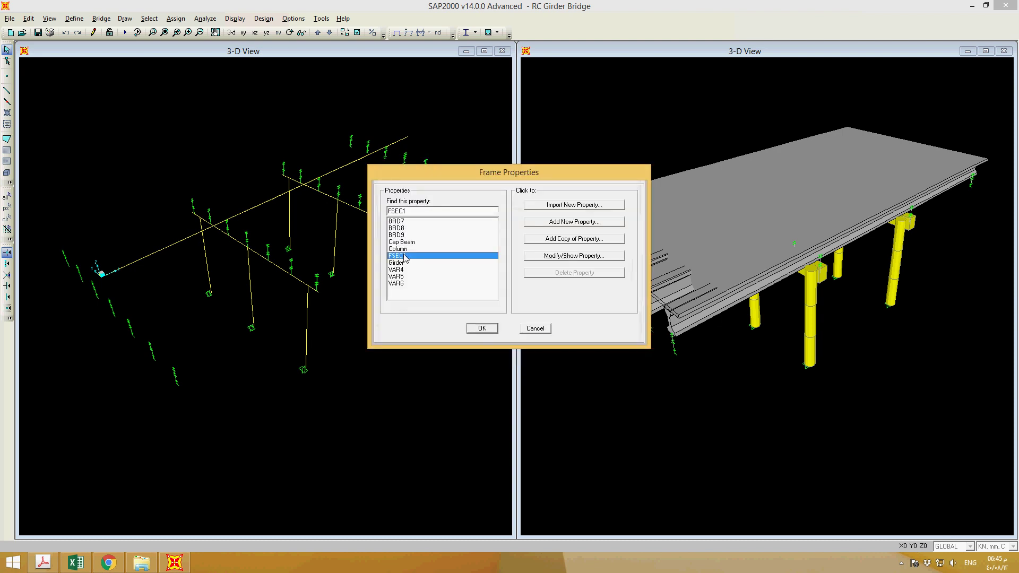
{"action": "left_click", "coordinate": [571, 257]}
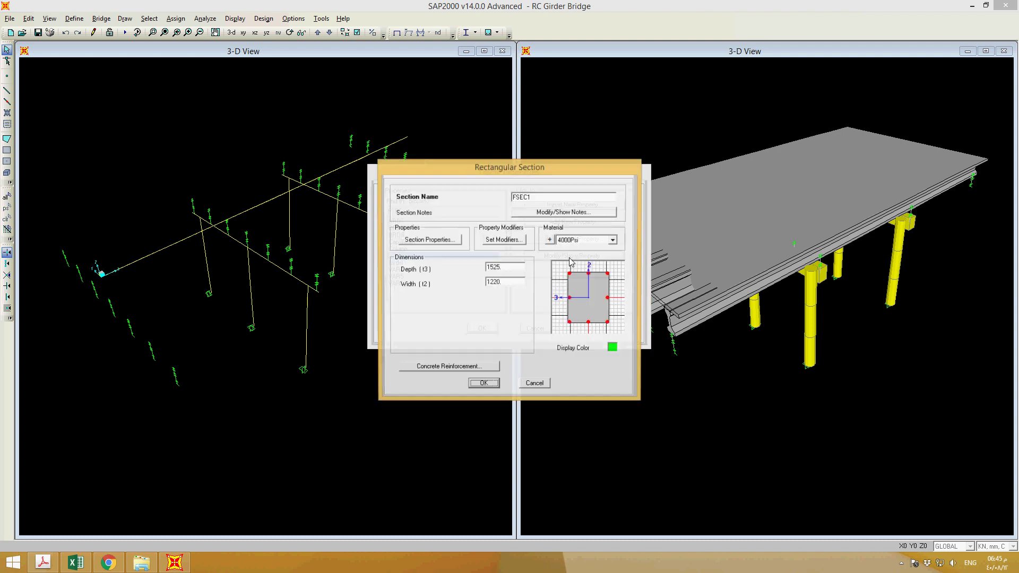
{"action": "left_click", "coordinate": [535, 385]}
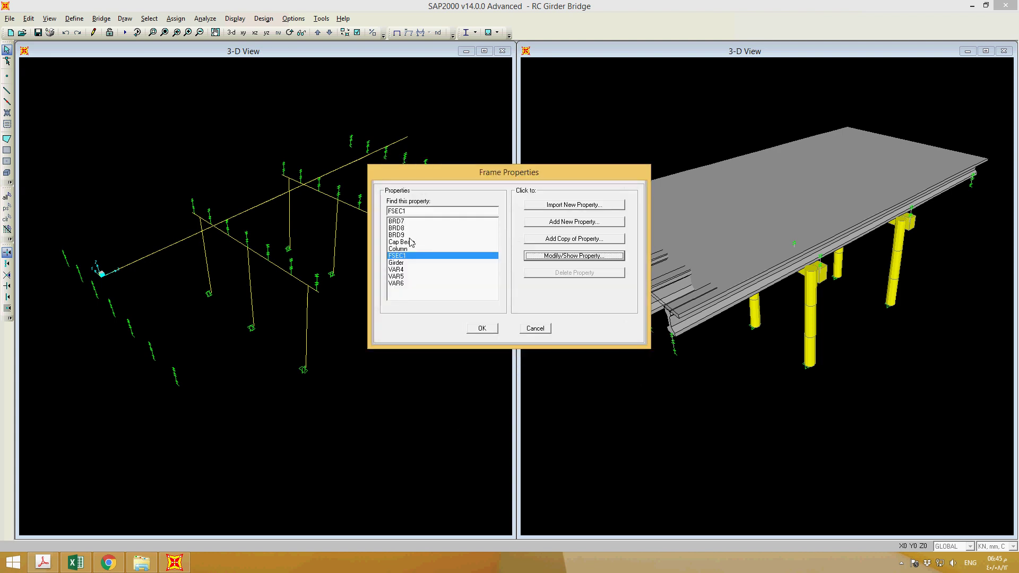
Change the Girder section to the standard AASHTO I Beam - Type V dimensions and accept the frame properties.
{"action": "left_click", "coordinate": [398, 270]}
{"action": "left_click", "coordinate": [398, 262]}
{"action": "left_click", "coordinate": [567, 256]}
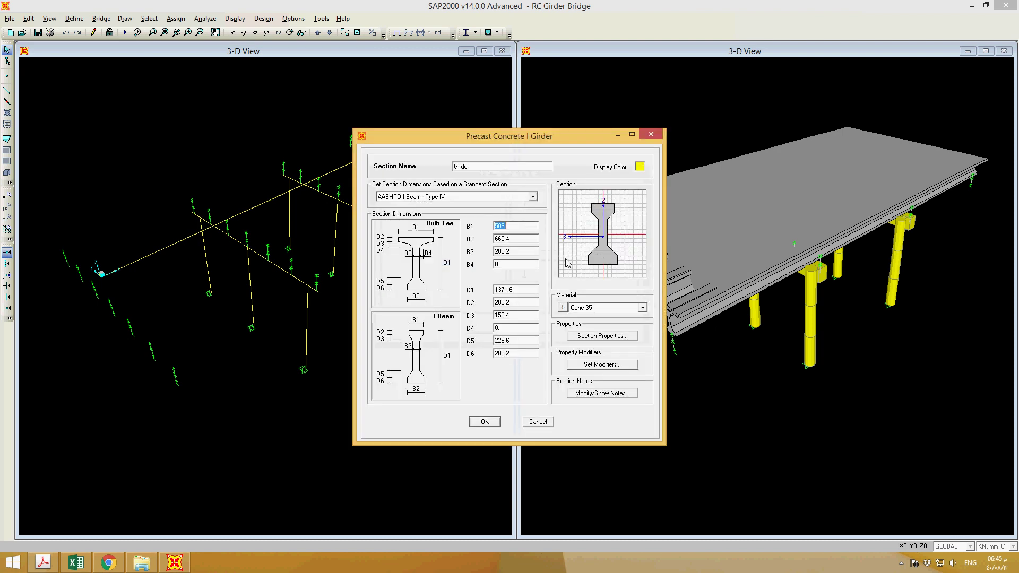
{"action": "left_click", "coordinate": [533, 197]}
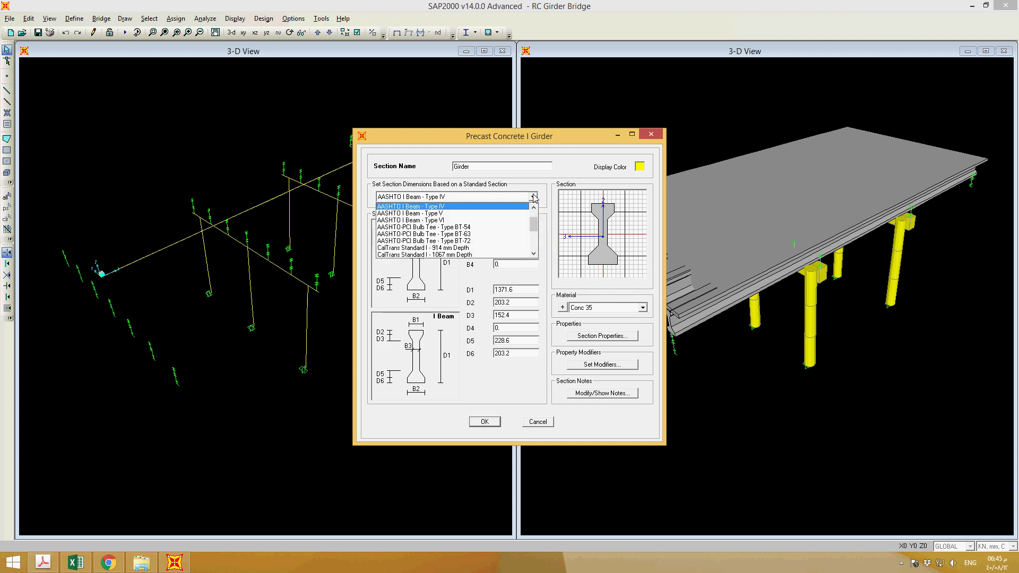
{"action": "left_click", "coordinate": [488, 214]}
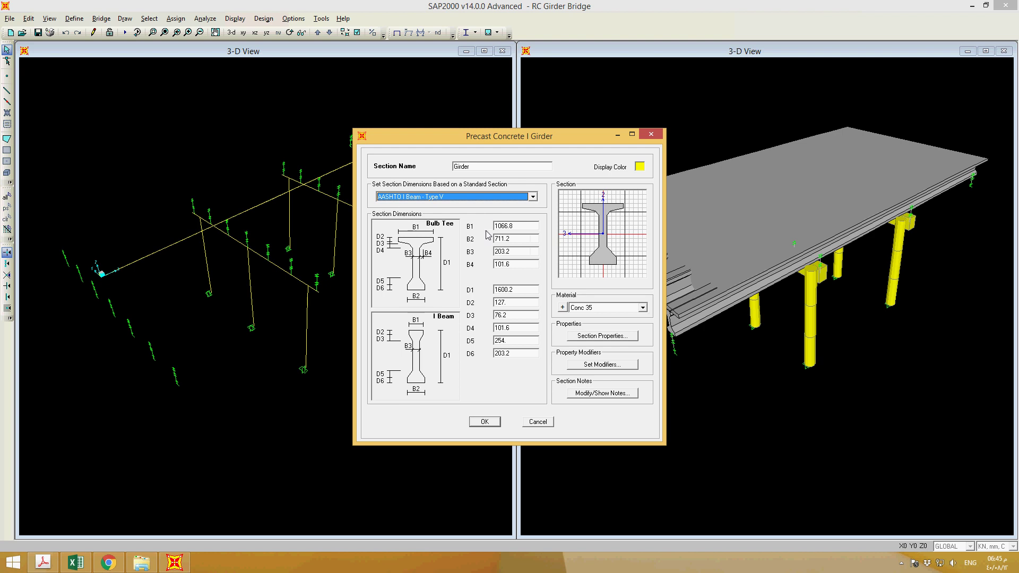
{"action": "left_click", "coordinate": [492, 423]}
{"action": "left_click", "coordinate": [488, 329]}
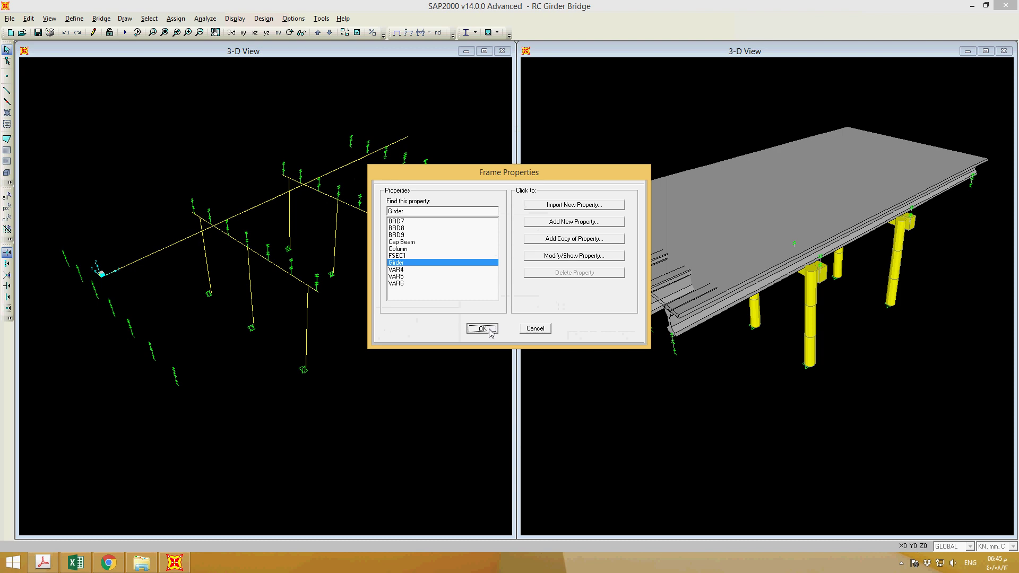
Check the deck section's girder assignment against the frame properties list and accept the RC G Bridge deck section definition.
{"action": "left_click_drag", "start_coordinate": [546, 411], "coordinate": [547, 275]}
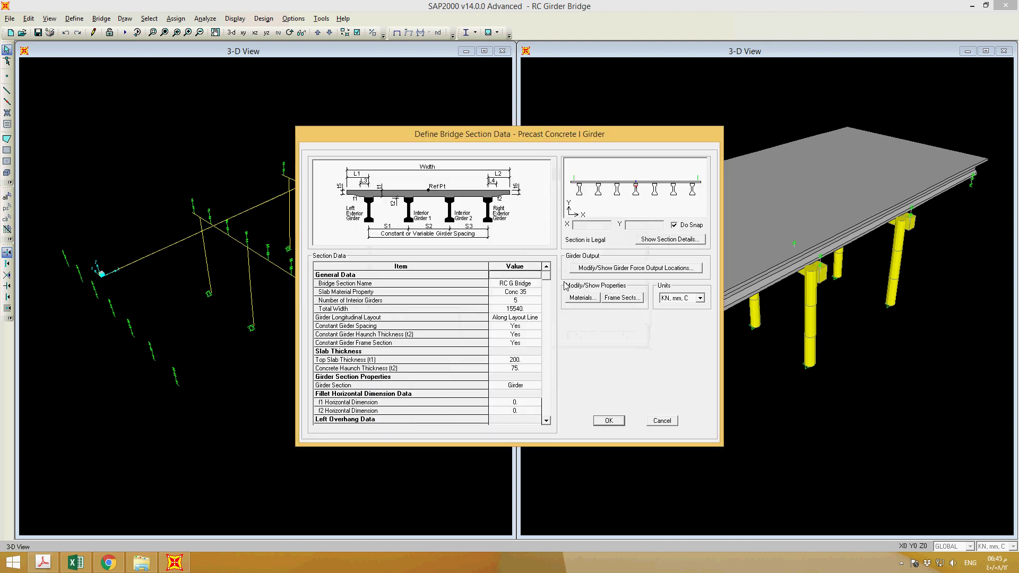
{"action": "left_click", "coordinate": [546, 420]}
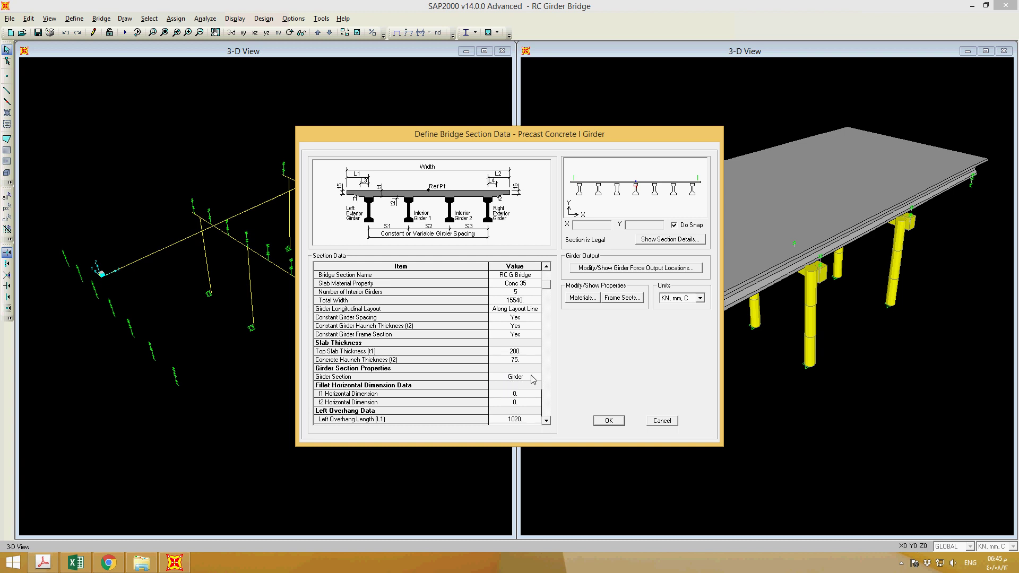
{"action": "left_click", "coordinate": [621, 298]}
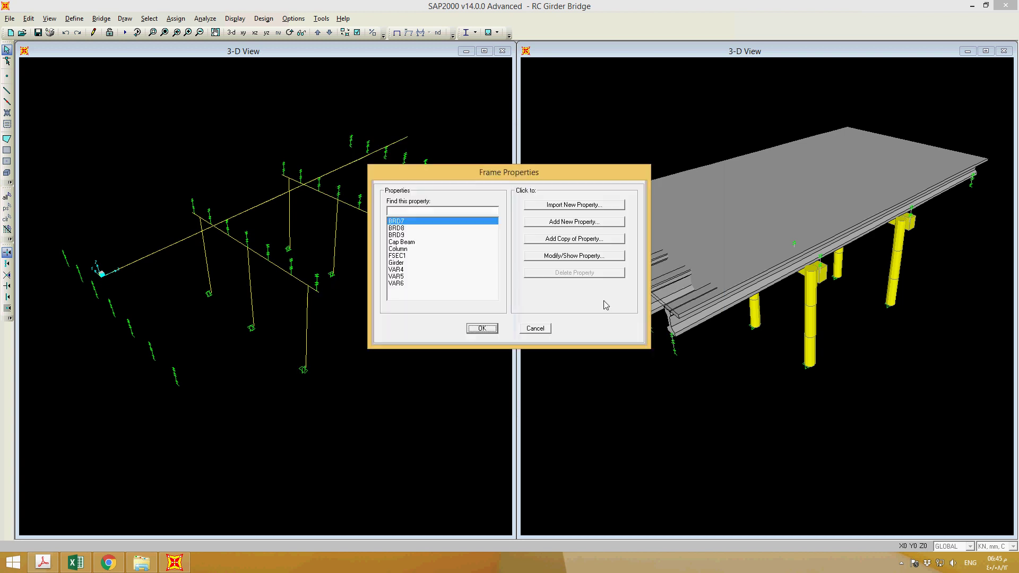
{"action": "left_click", "coordinate": [396, 262]}
{"action": "left_click", "coordinate": [482, 329]}
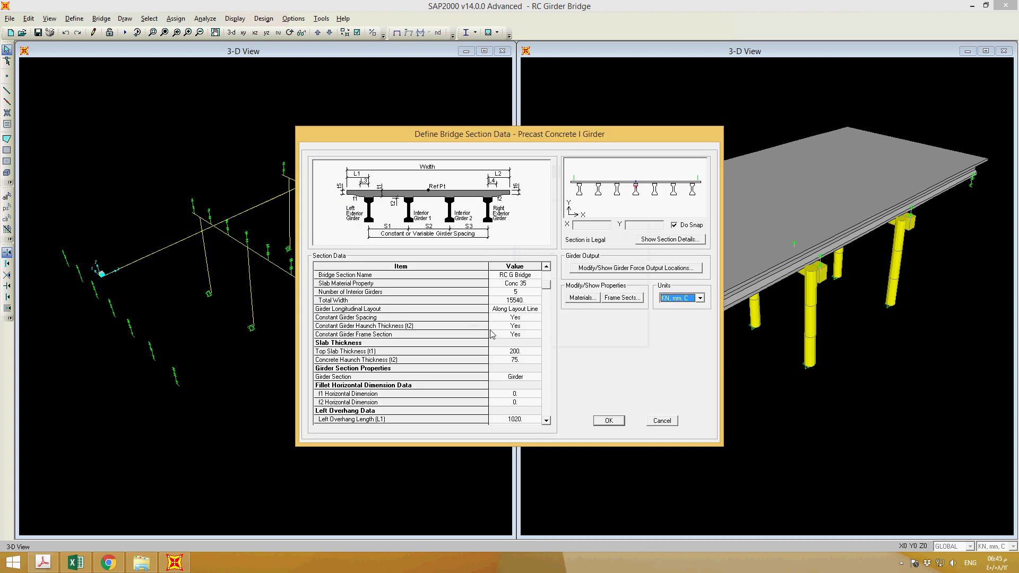
{"action": "left_click", "coordinate": [605, 422]}
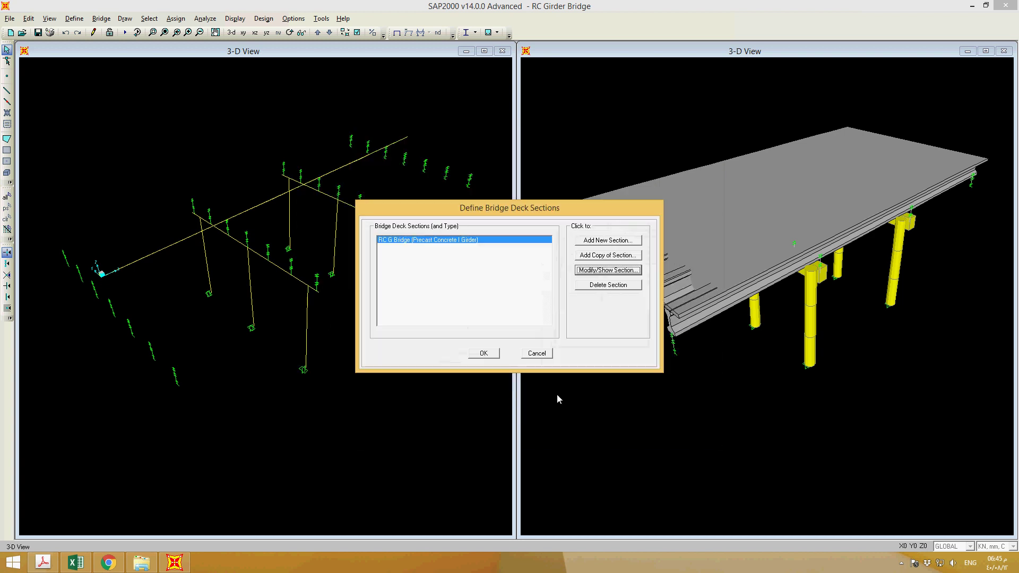
{"action": "left_click", "coordinate": [483, 353]}
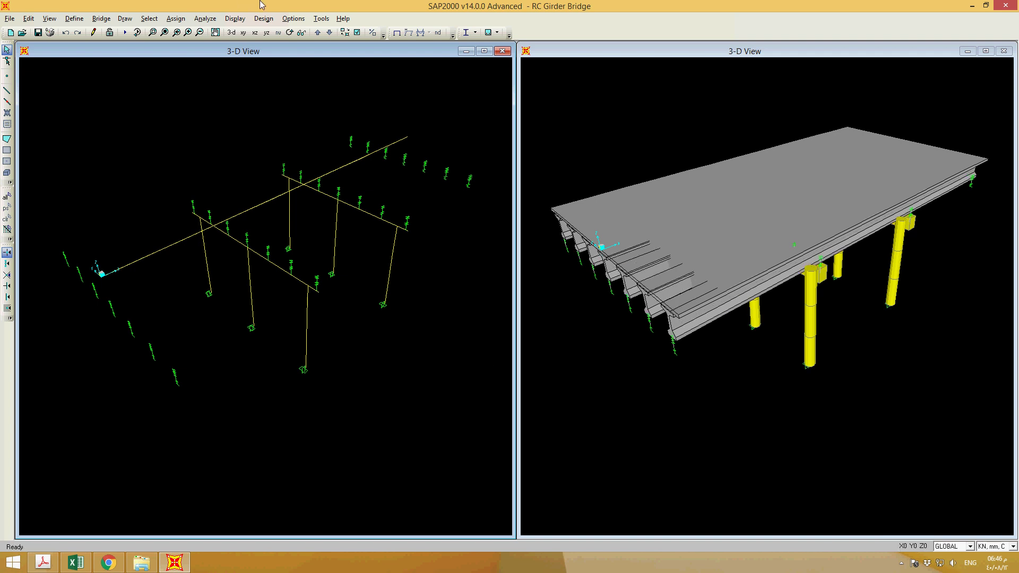
Run the analysis of the bridge model with the revised girder section.
{"action": "left_click", "coordinate": [204, 19]}
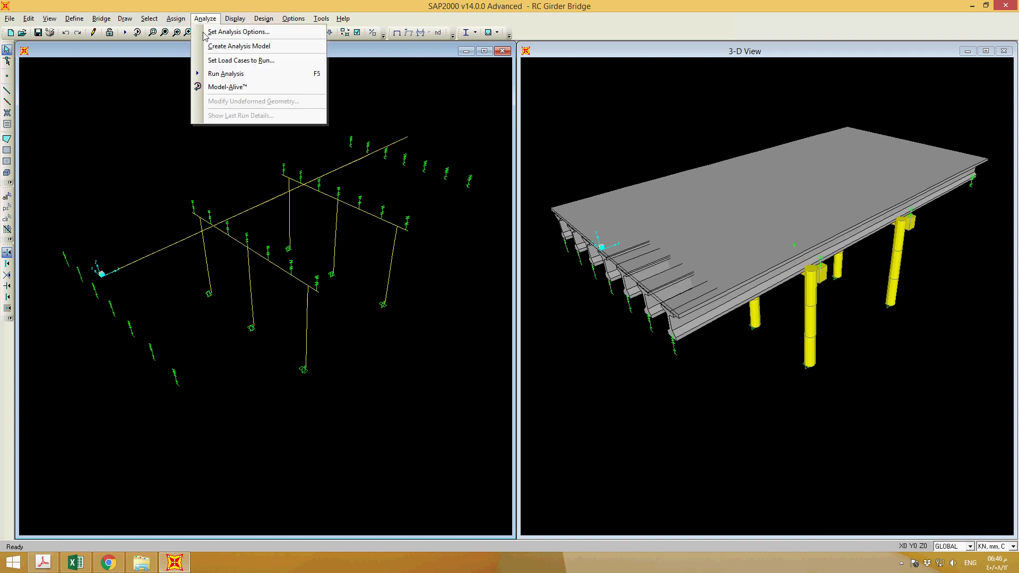
{"action": "left_click", "coordinate": [225, 77]}
{"action": "left_click", "coordinate": [629, 343]}
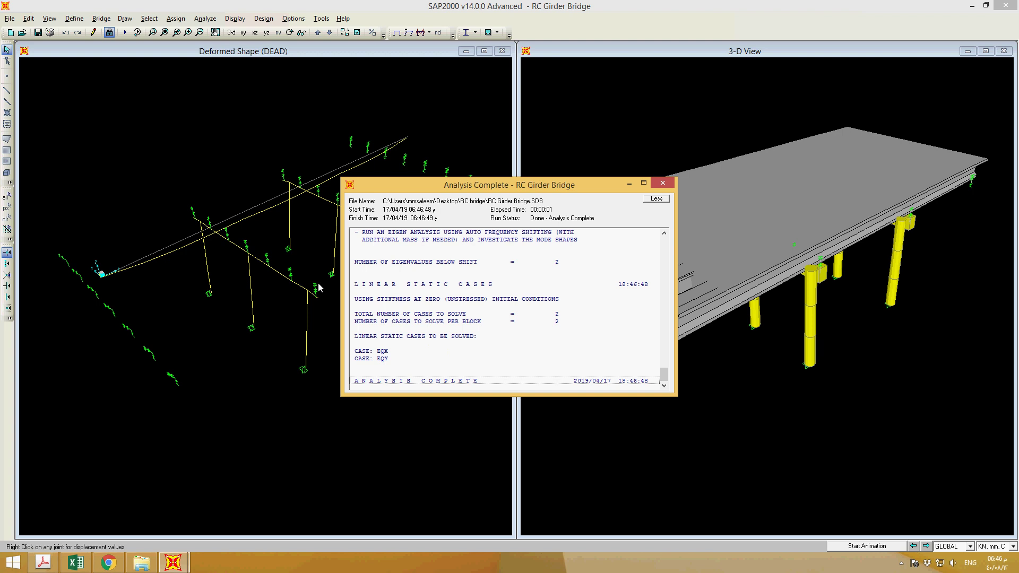
Close the analysis report and run the superstructure design of request DReq1 for bridge object BOBJ1.
{"action": "left_click", "coordinate": [662, 183]}
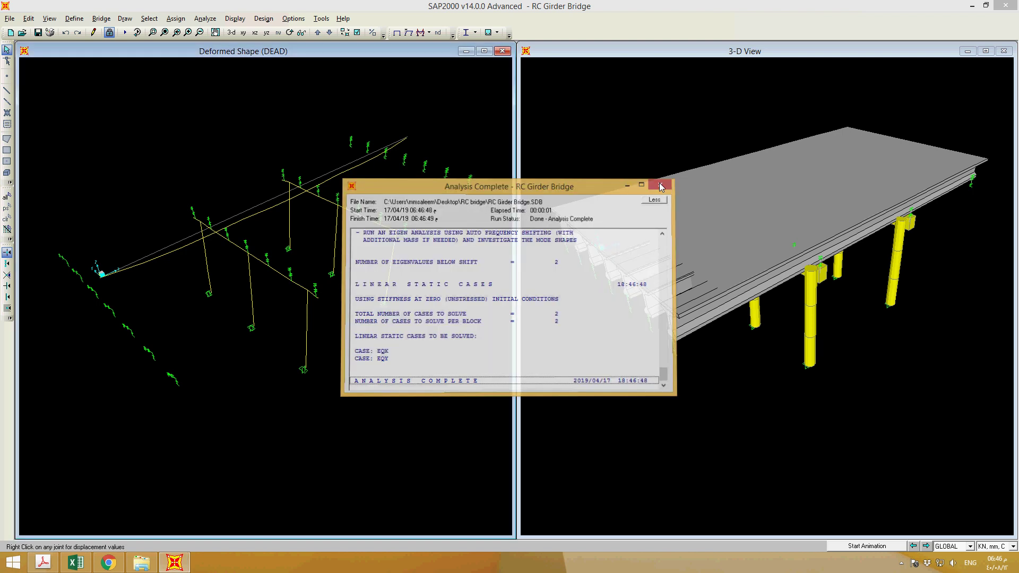
{"action": "left_click", "coordinate": [264, 18]}
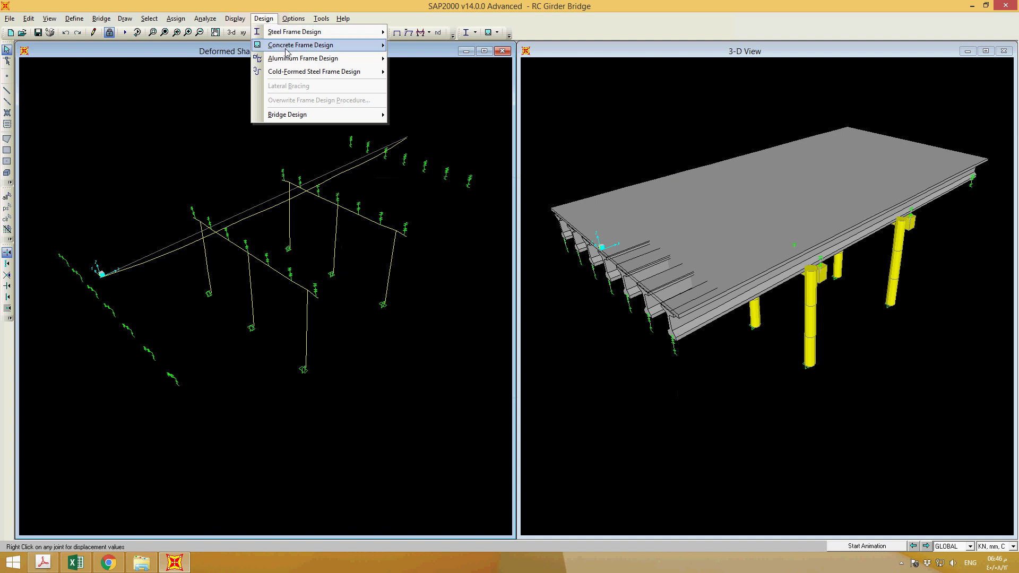
{"action": "mouse_move", "coordinate": [288, 48]}
{"action": "mouse_move", "coordinate": [367, 116]}
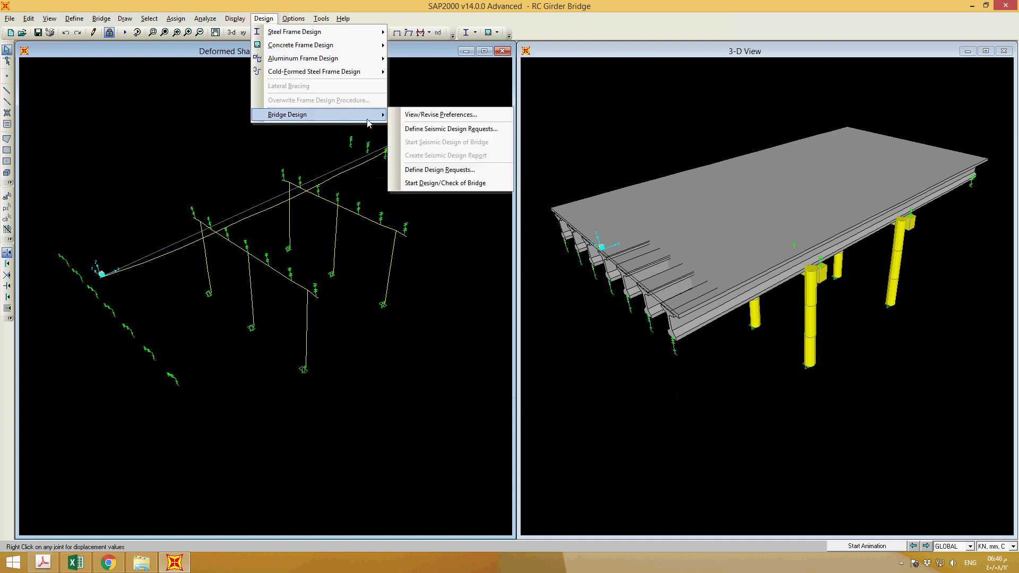
{"action": "left_click", "coordinate": [452, 186]}
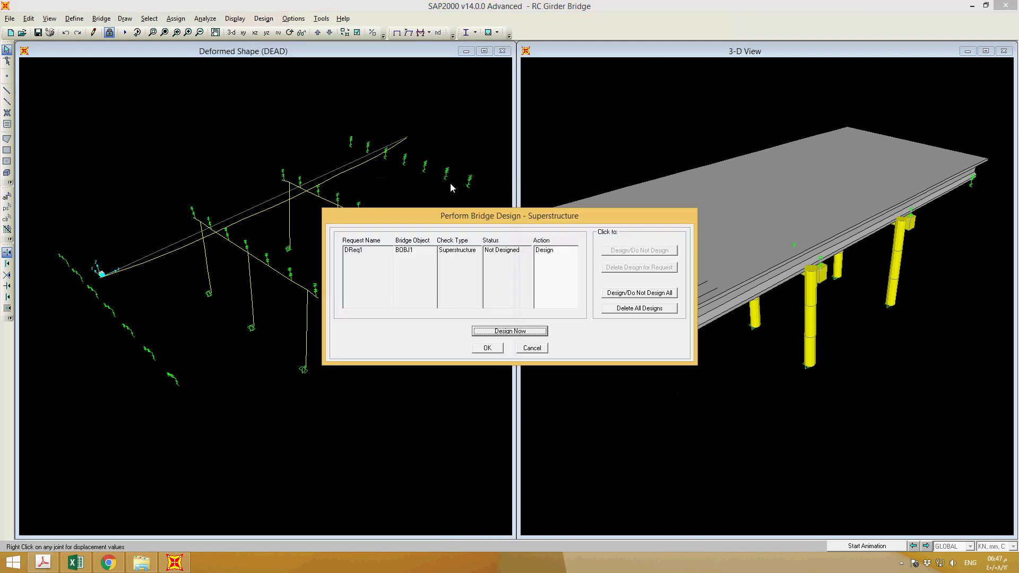
{"action": "left_click", "coordinate": [512, 332]}
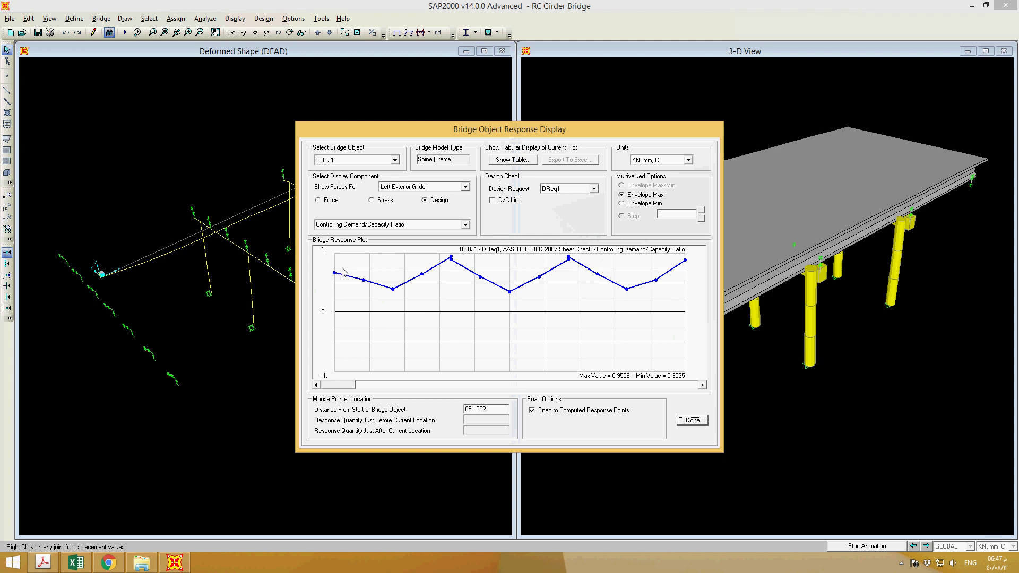
Examine the Controlling Demand/Capacity Ratio plots for the Left Exterior Girder and Interior Girders 1 to 5.
{"action": "mouse_move", "coordinate": [345, 276]}
{"action": "mouse_move", "coordinate": [451, 258]}
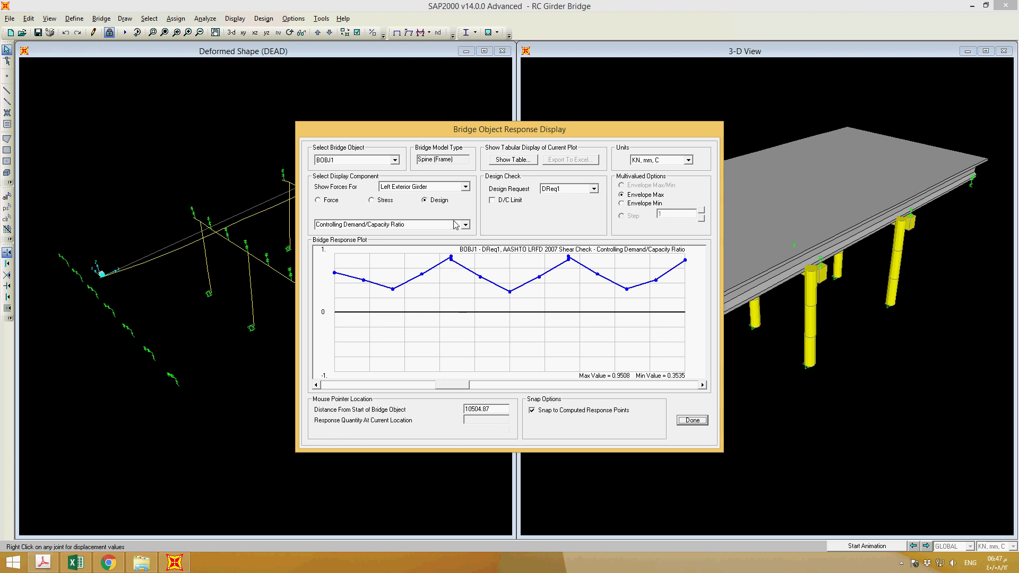
{"action": "left_click", "coordinate": [460, 190]}
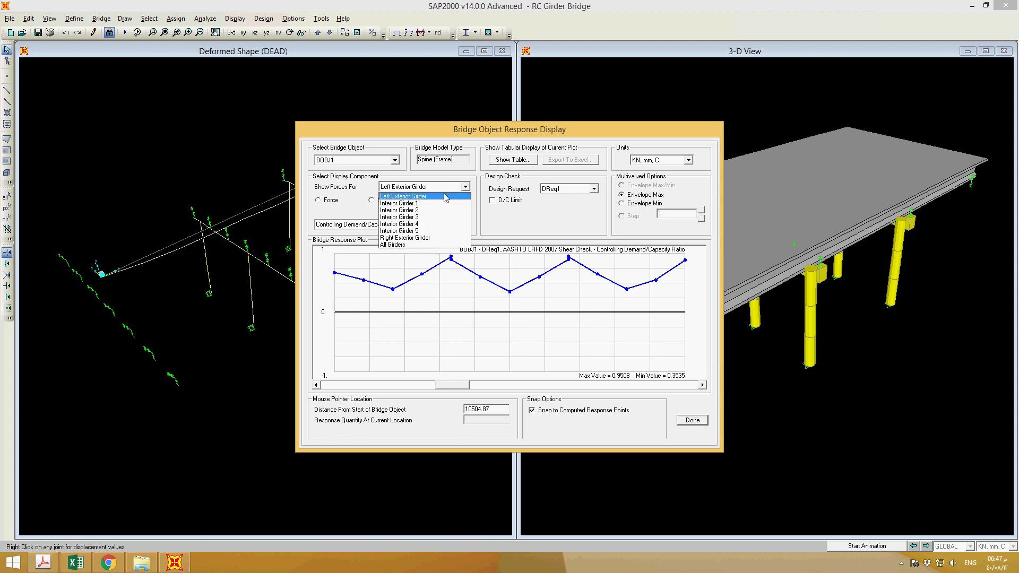
{"action": "left_click", "coordinate": [445, 205]}
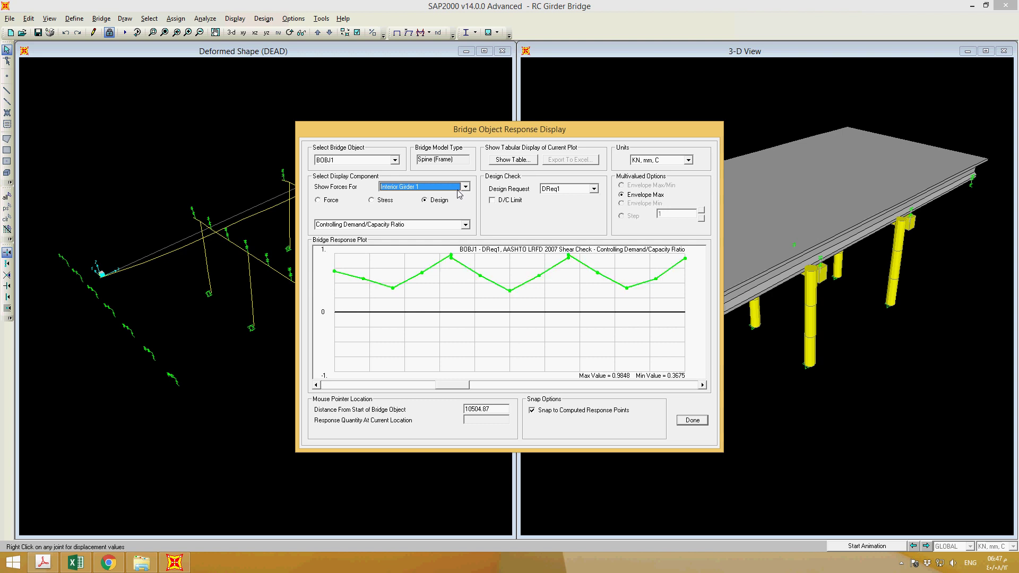
{"action": "key", "text": "Down"}
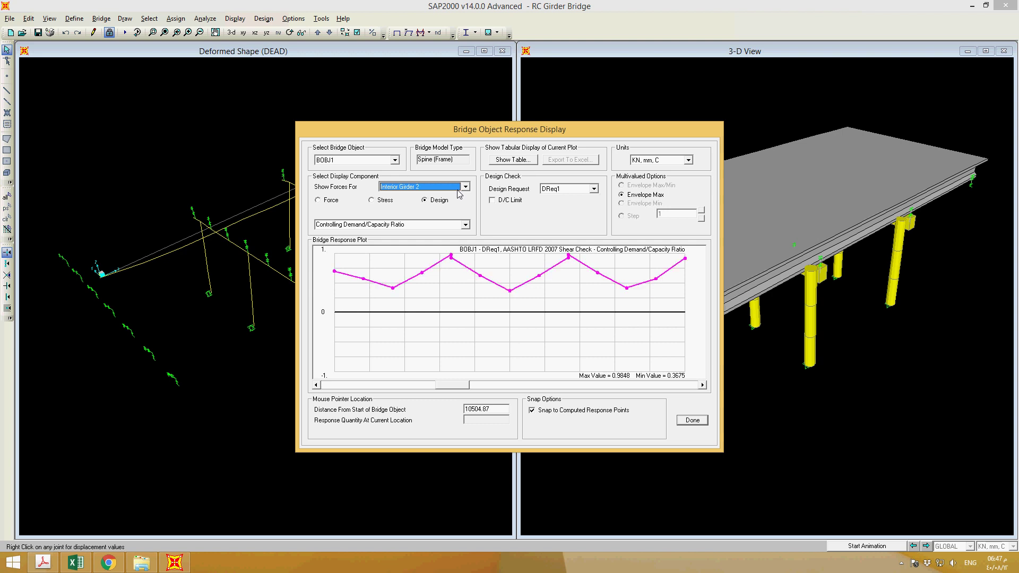
{"action": "key", "text": "Down"}
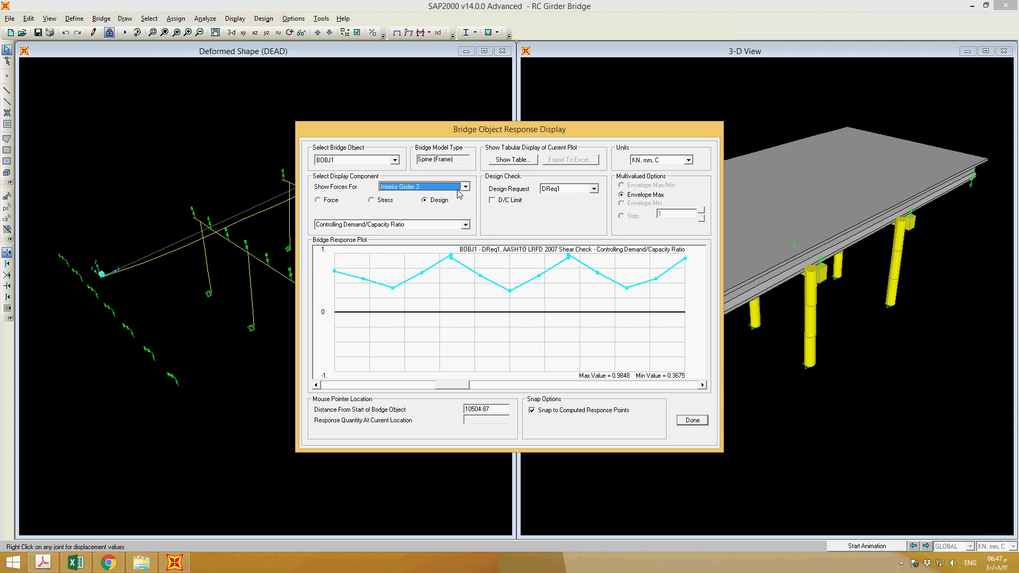
{"action": "key", "text": "Down"}
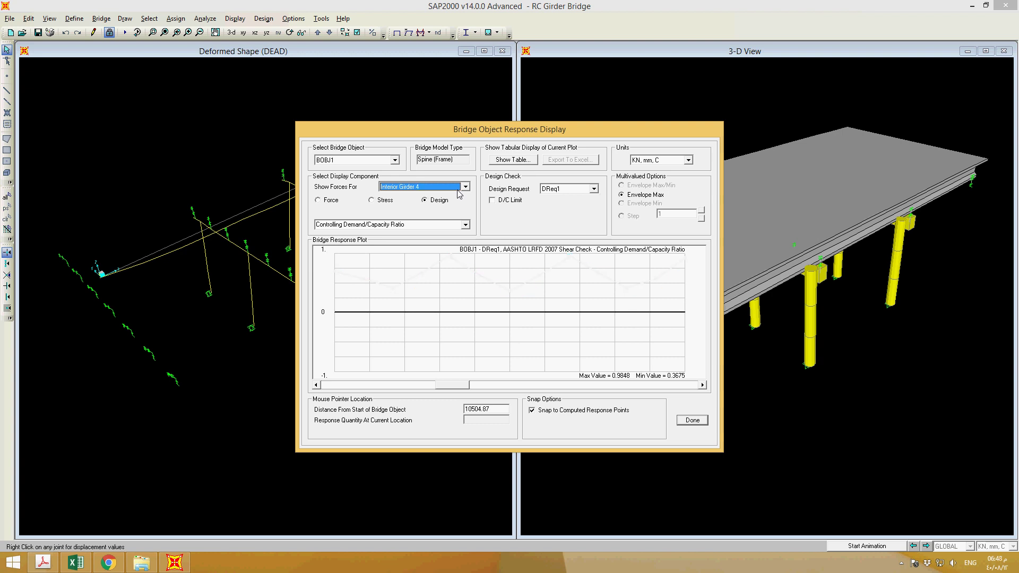
{"action": "key", "text": "Down"}
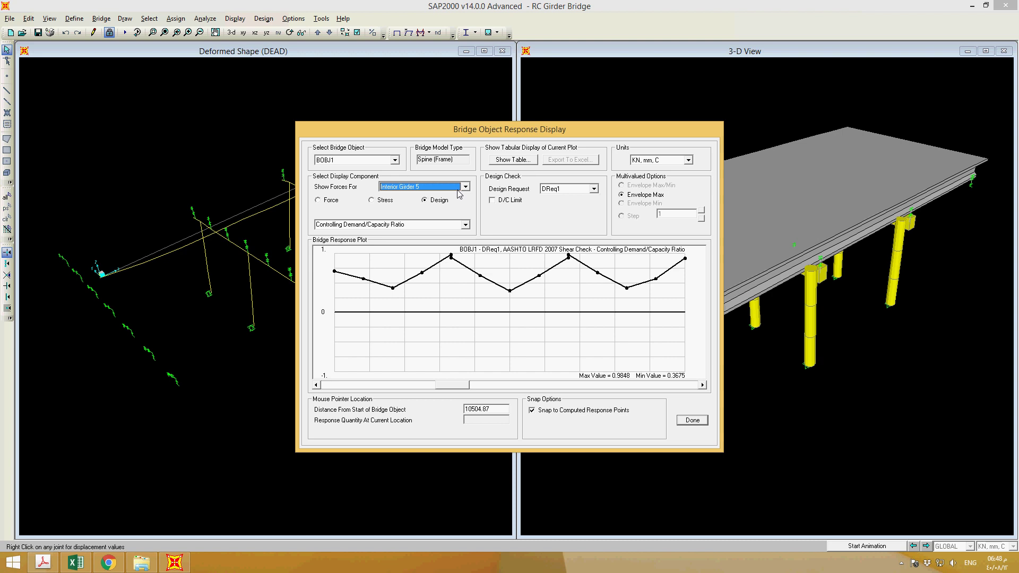
Review Interior Girder 5's longitudinal rebar area for beam and slab and its Shear Rebar Area/Length, and close the response display.
{"action": "left_click", "coordinate": [466, 224]}
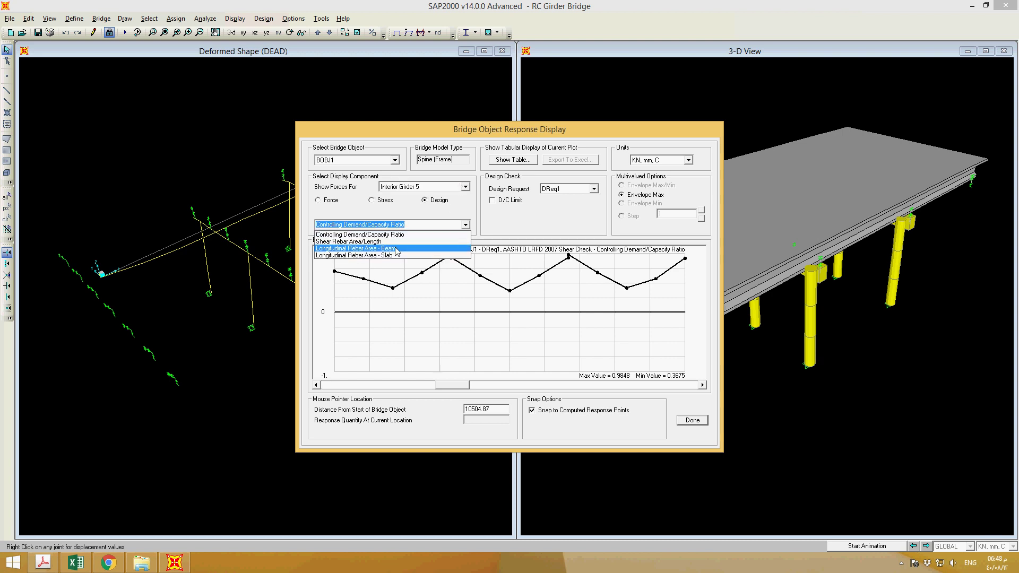
{"action": "left_click", "coordinate": [396, 250]}
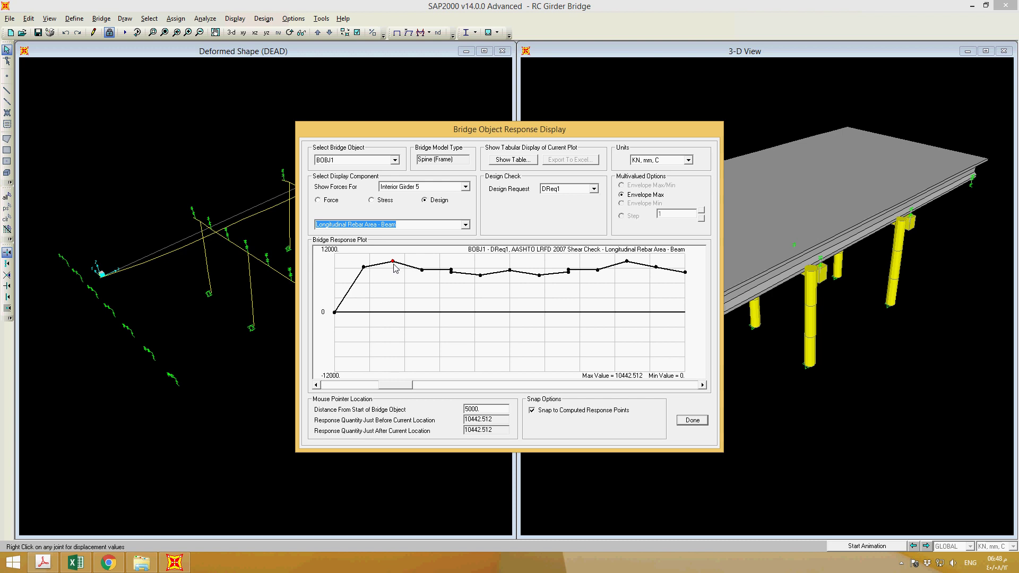
{"action": "mouse_move", "coordinate": [479, 279]}
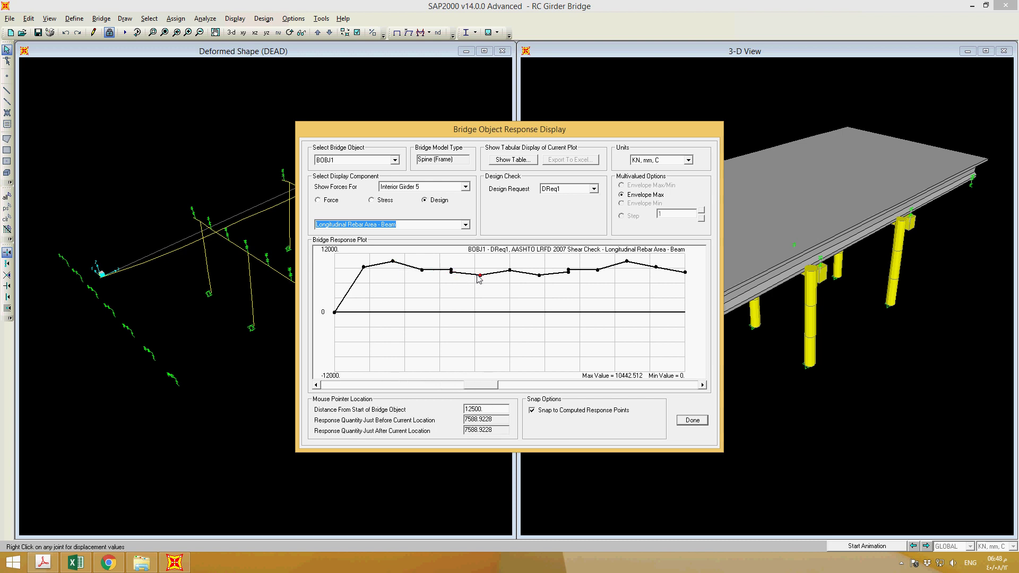
{"action": "mouse_move", "coordinate": [433, 273]}
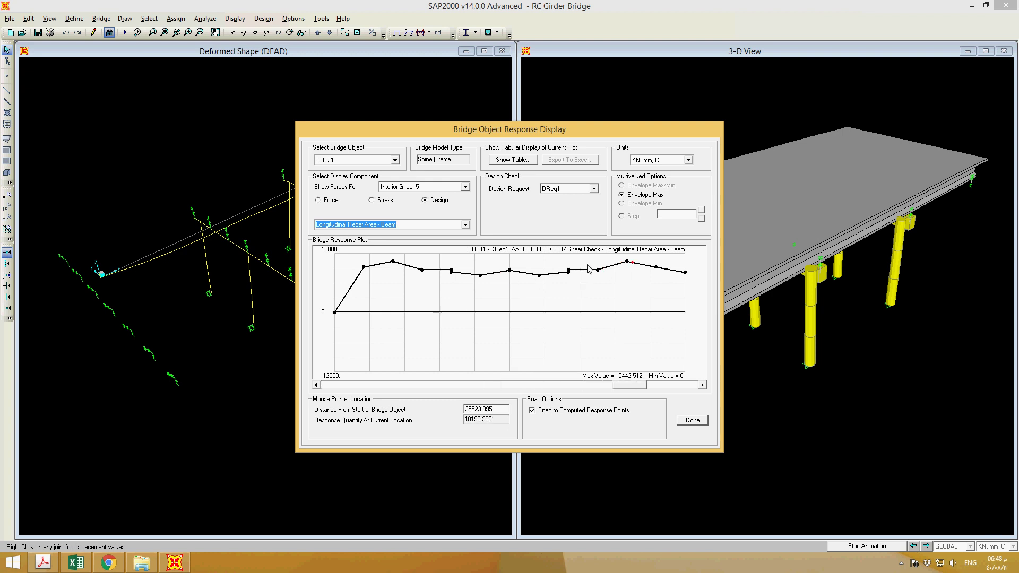
{"action": "left_click", "coordinate": [466, 225]}
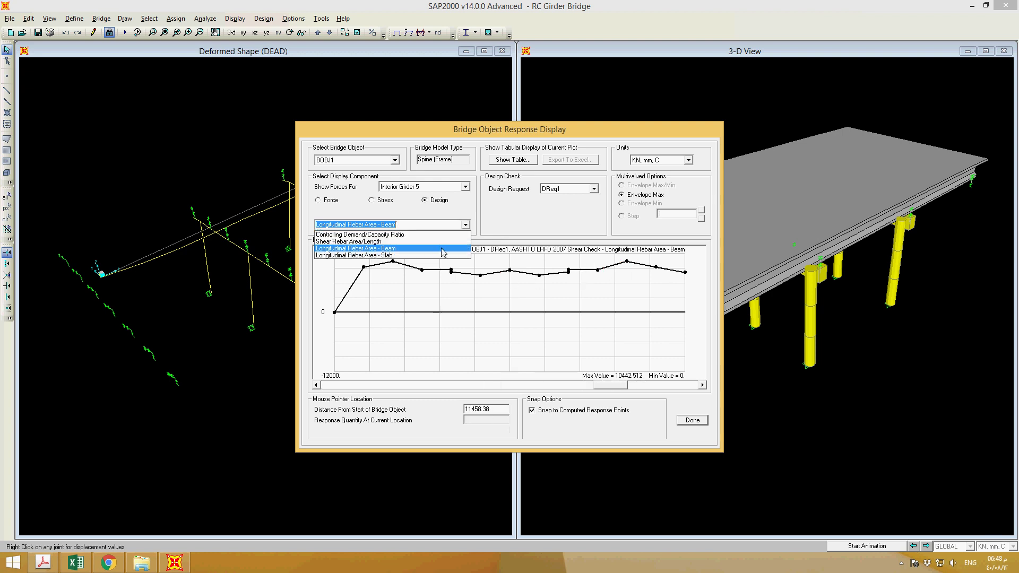
{"action": "left_click", "coordinate": [442, 256]}
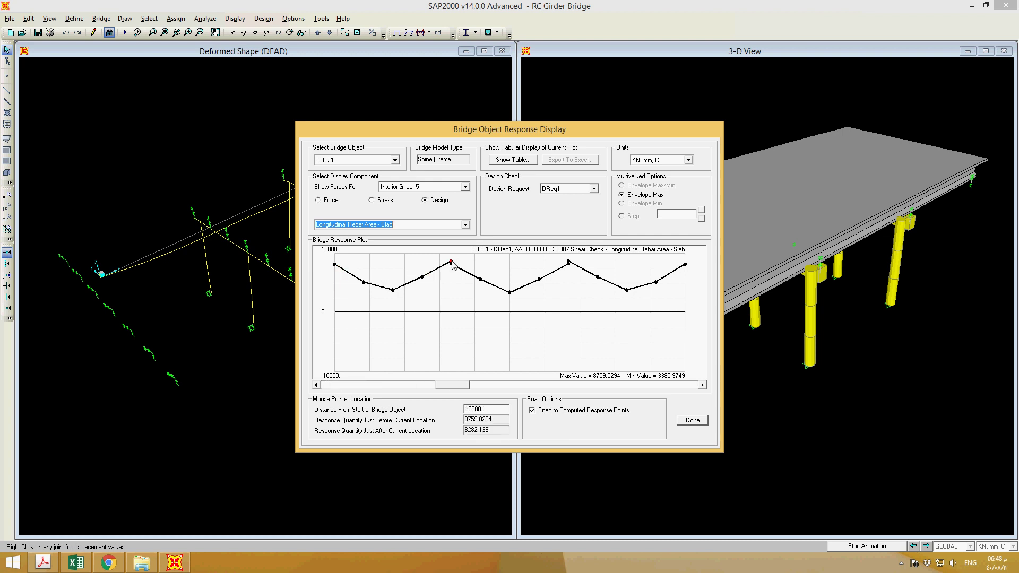
{"action": "left_click", "coordinate": [466, 224]}
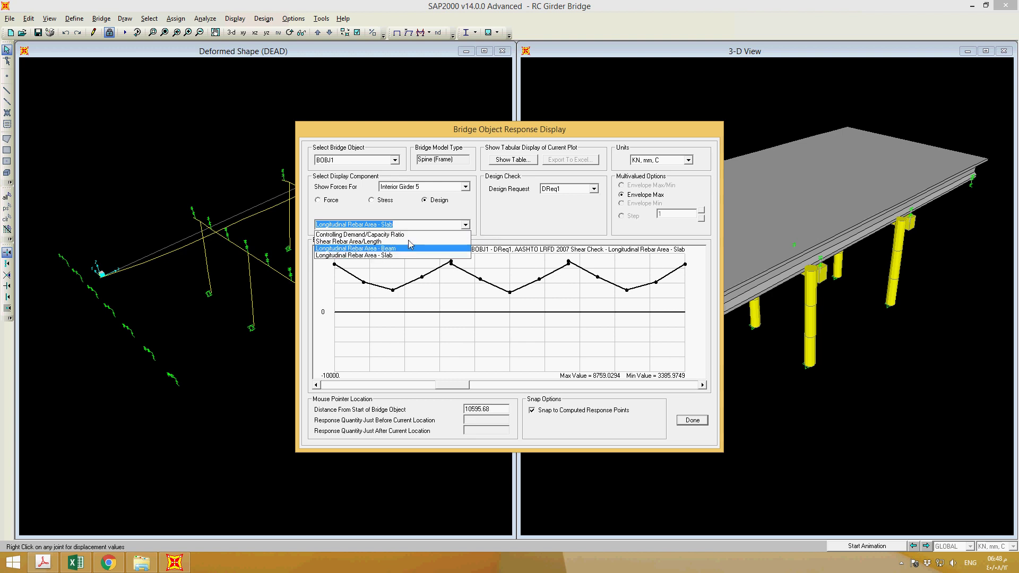
{"action": "left_click", "coordinate": [412, 242]}
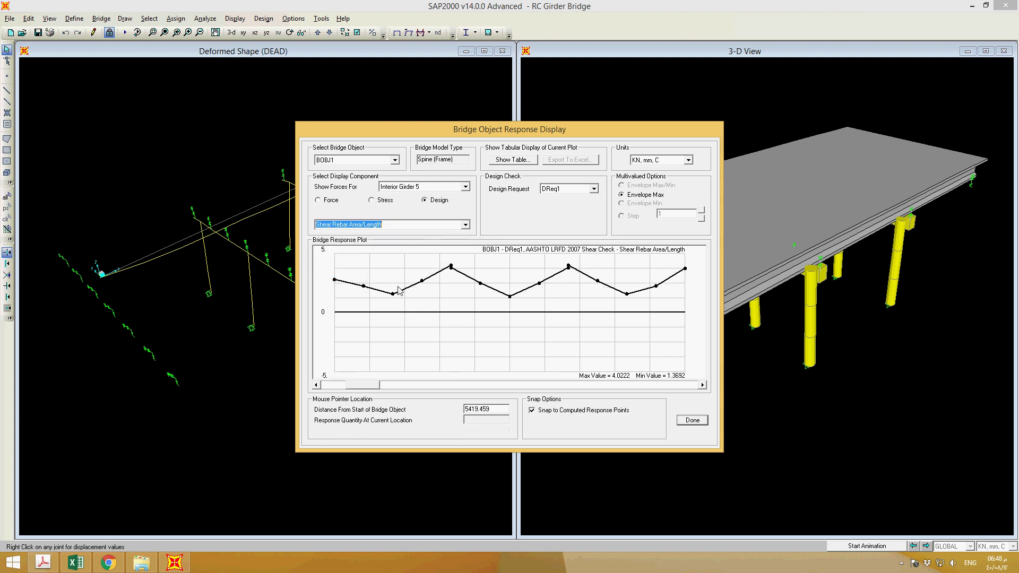
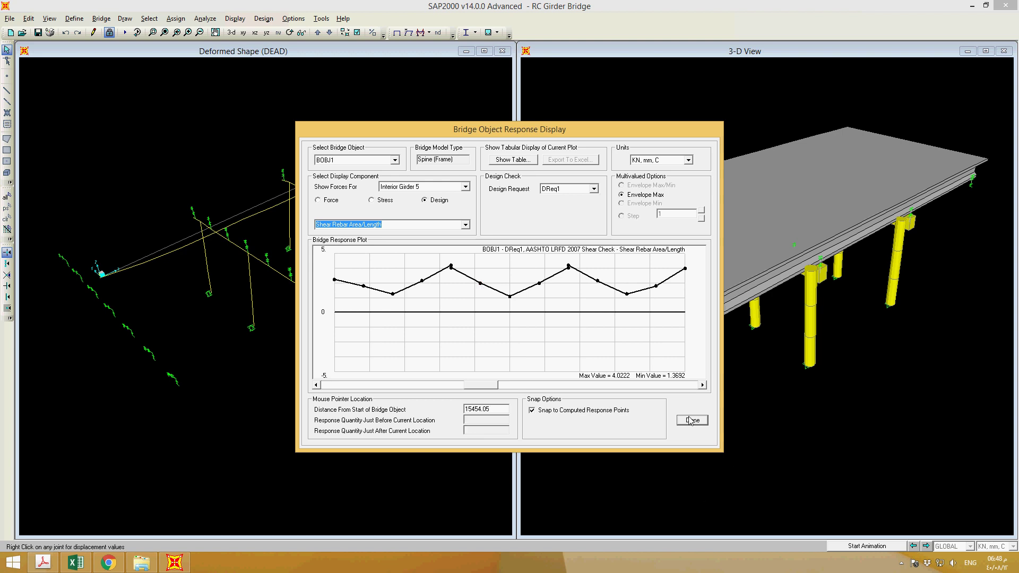
{"action": "left_click", "coordinate": [689, 421]}
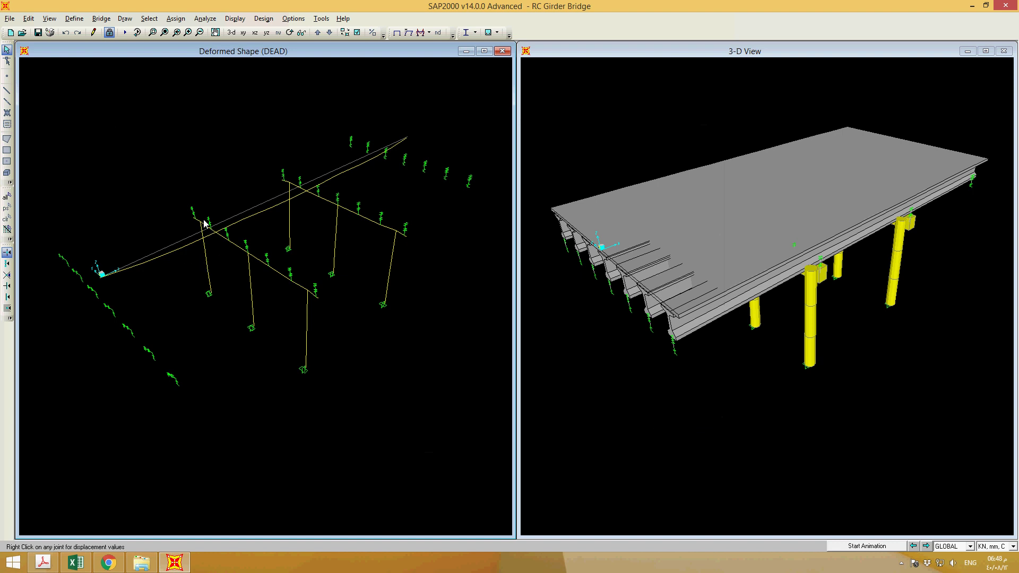
Set the concrete frame design code to ACI 318-05/IBC2003 and accept the design preferences.
{"action": "left_click", "coordinate": [262, 19]}
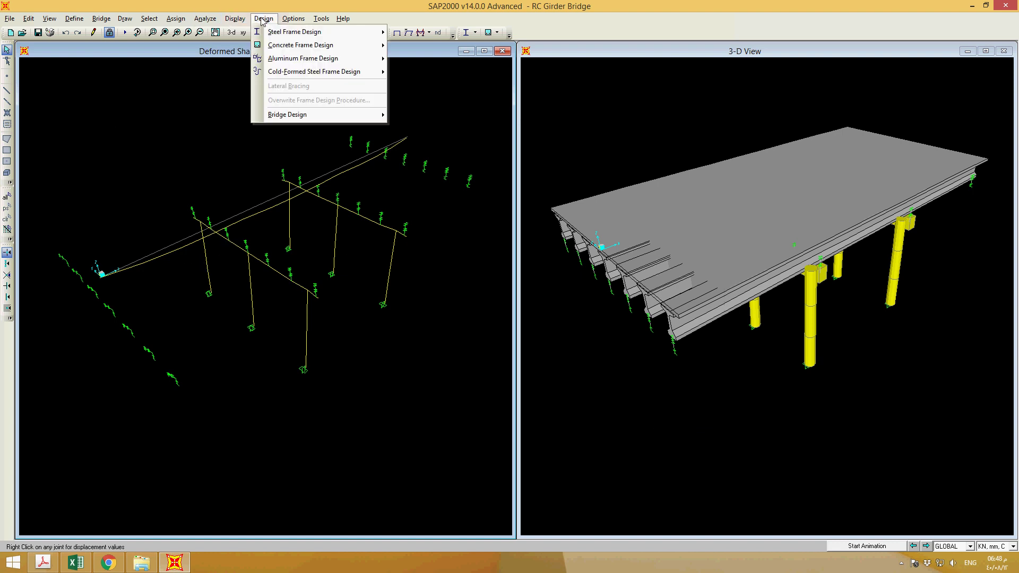
{"action": "mouse_move", "coordinate": [287, 45]}
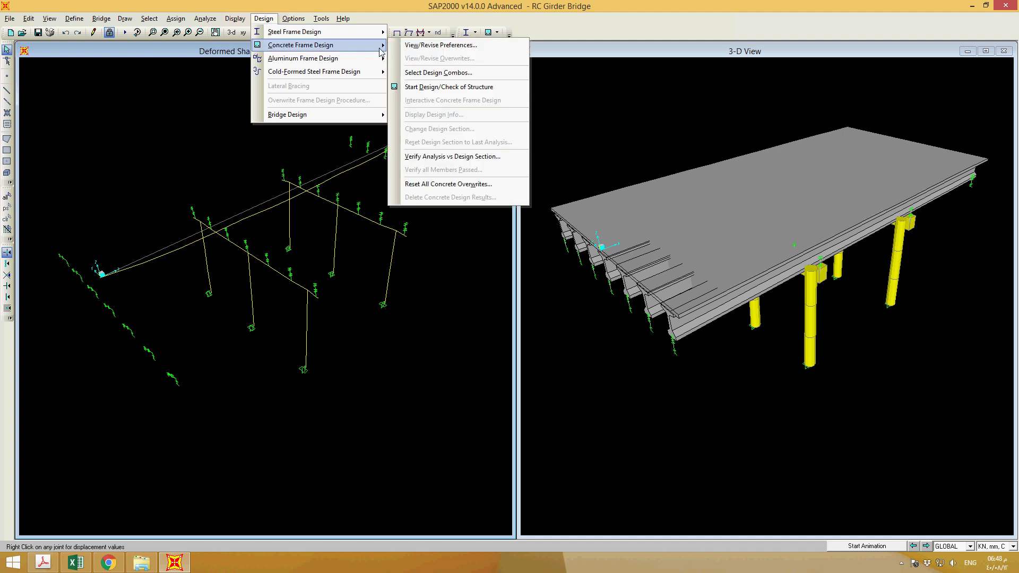
{"action": "left_click", "coordinate": [412, 46]}
{"action": "left_click", "coordinate": [545, 177]}
{"action": "left_click", "coordinate": [545, 176]}
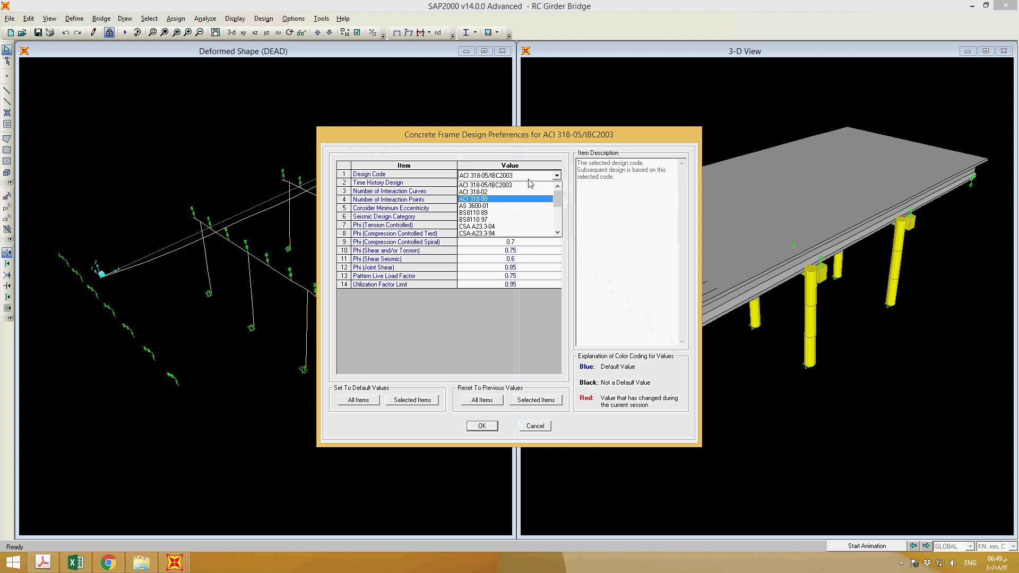
{"action": "left_click", "coordinate": [499, 186]}
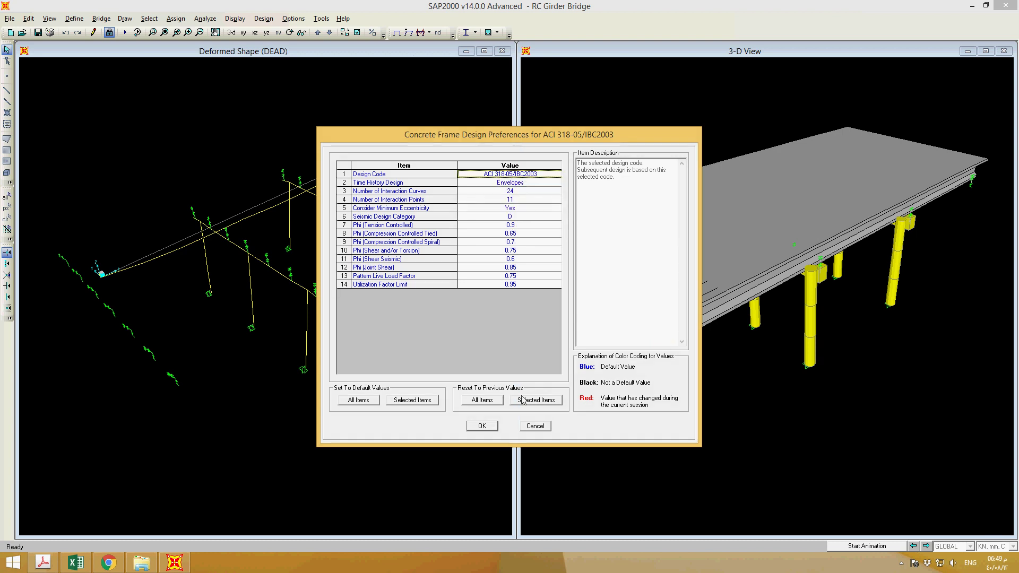
{"action": "left_click", "coordinate": [482, 427]}
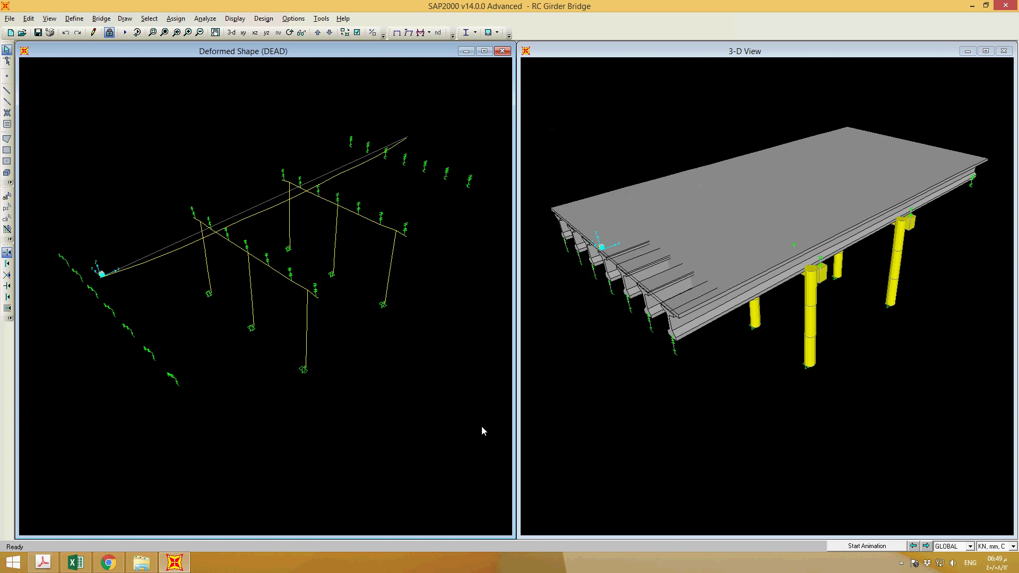
Start the concrete frame design check of the structure.
{"action": "left_click", "coordinate": [262, 19]}
{"action": "mouse_move", "coordinate": [331, 33]}
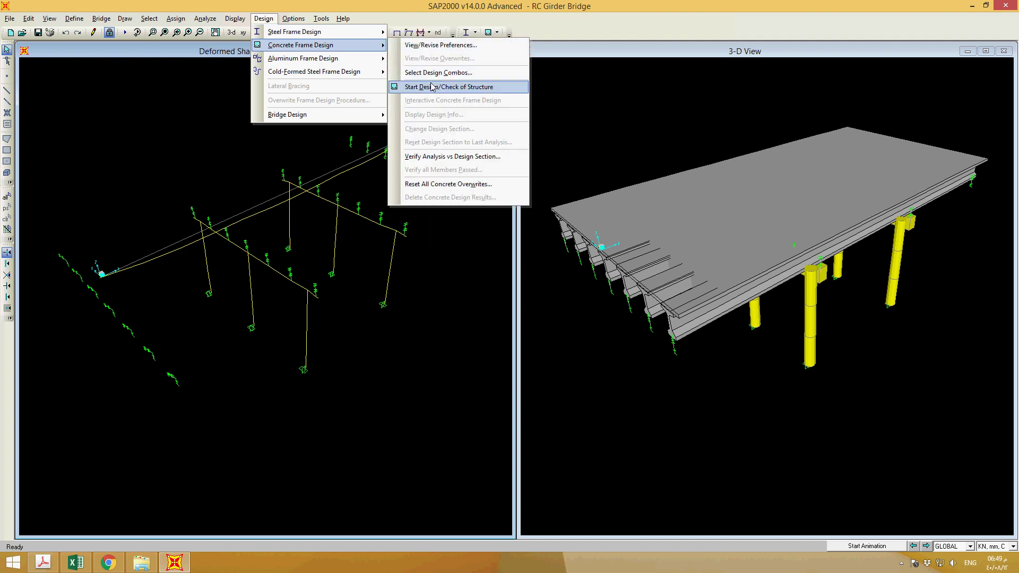
{"action": "left_click", "coordinate": [431, 87]}
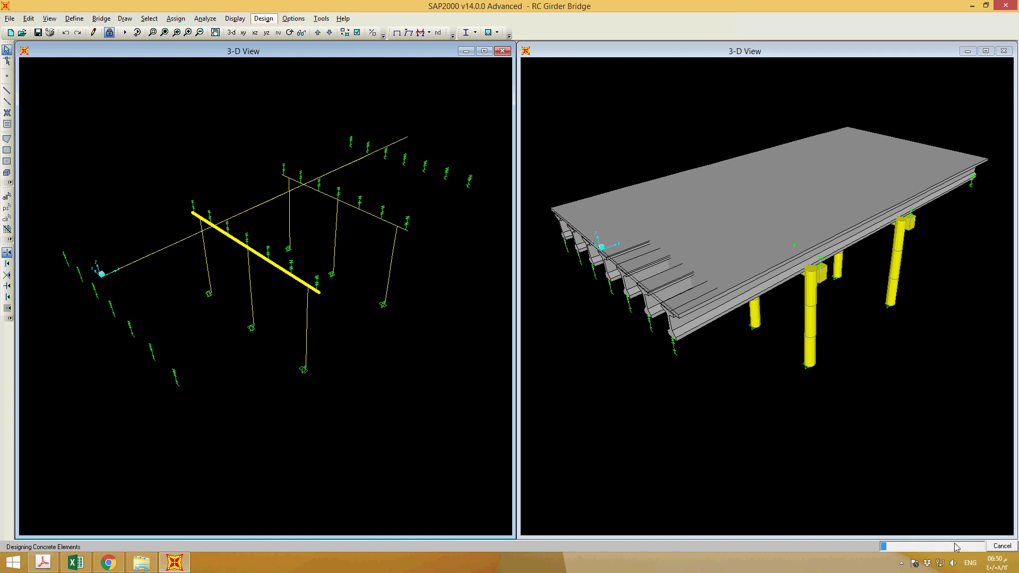
Cancel the running concrete frame design and close the program without saving the changes to RC Girder Bridge.
{"action": "left_click", "coordinate": [1002, 546]}
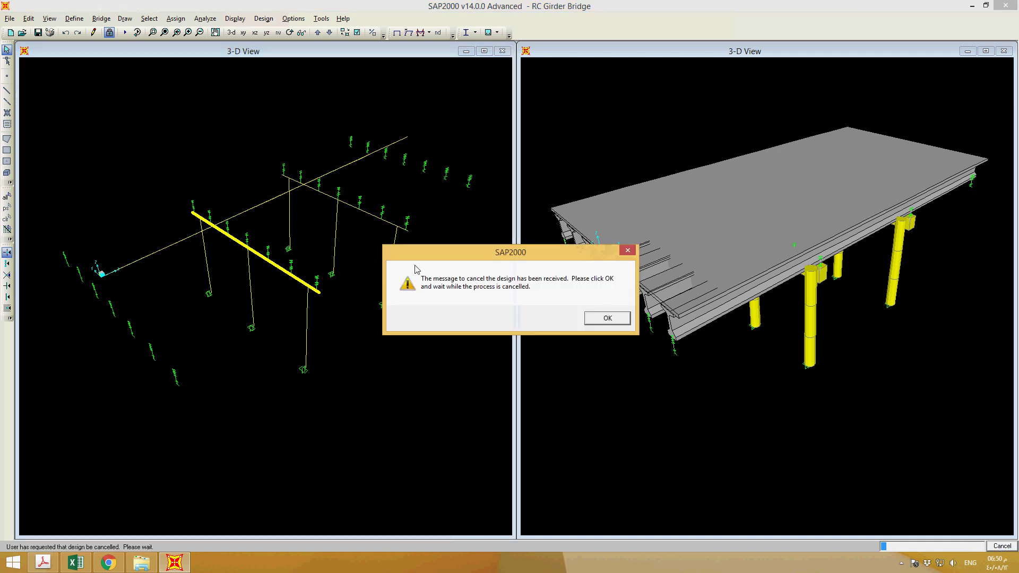
{"action": "left_click", "coordinate": [610, 317]}
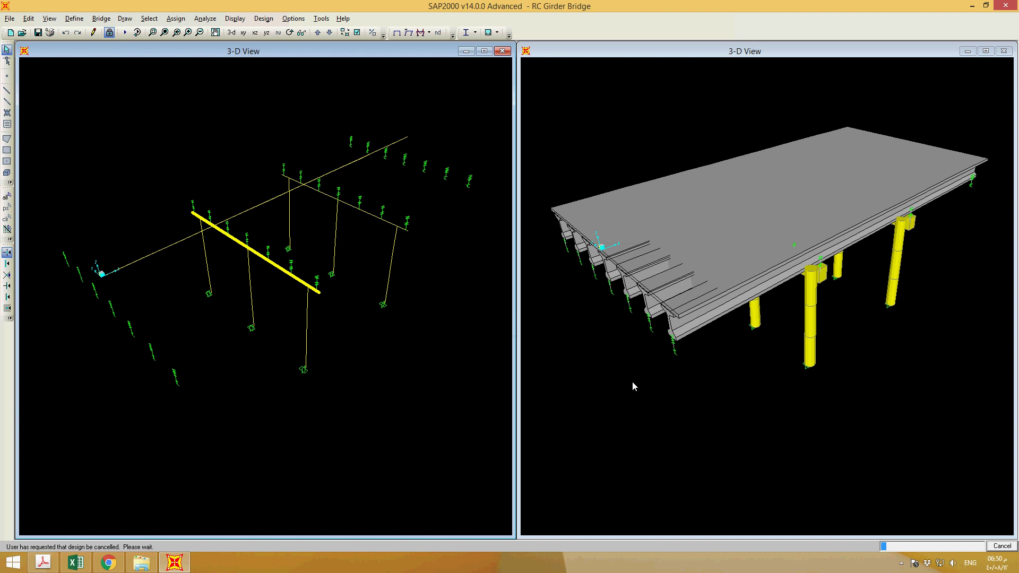
{"action": "left_click", "coordinate": [1002, 547]}
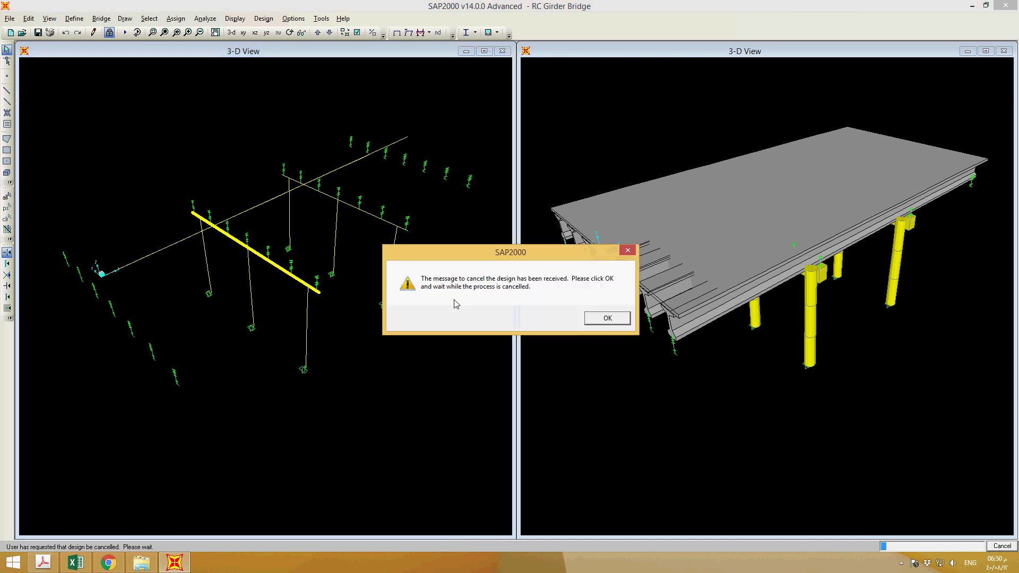
{"action": "left_click", "coordinate": [590, 318]}
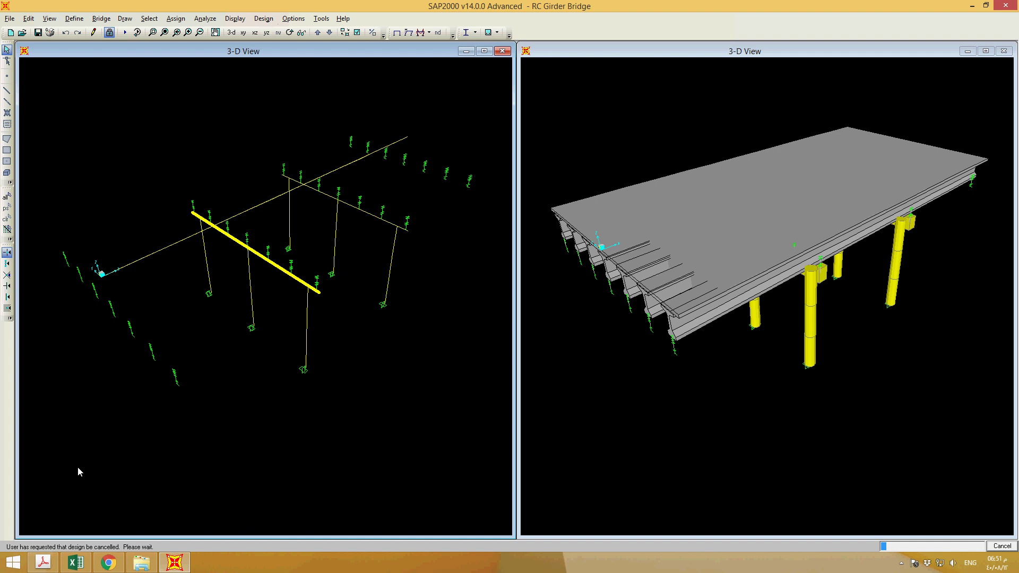
{"action": "left_click", "coordinate": [1005, 6]}
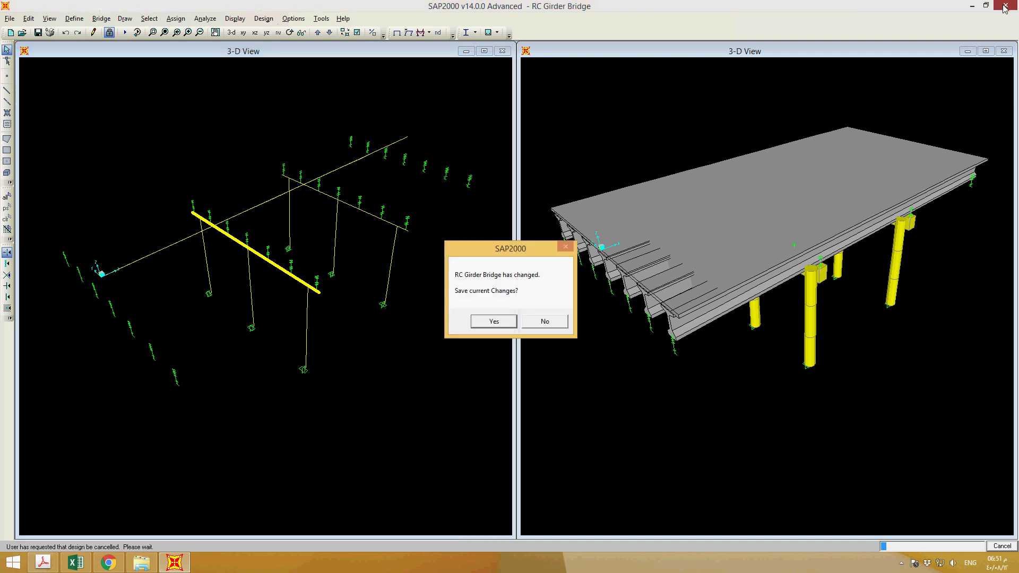
{"action": "left_click", "coordinate": [545, 322]}
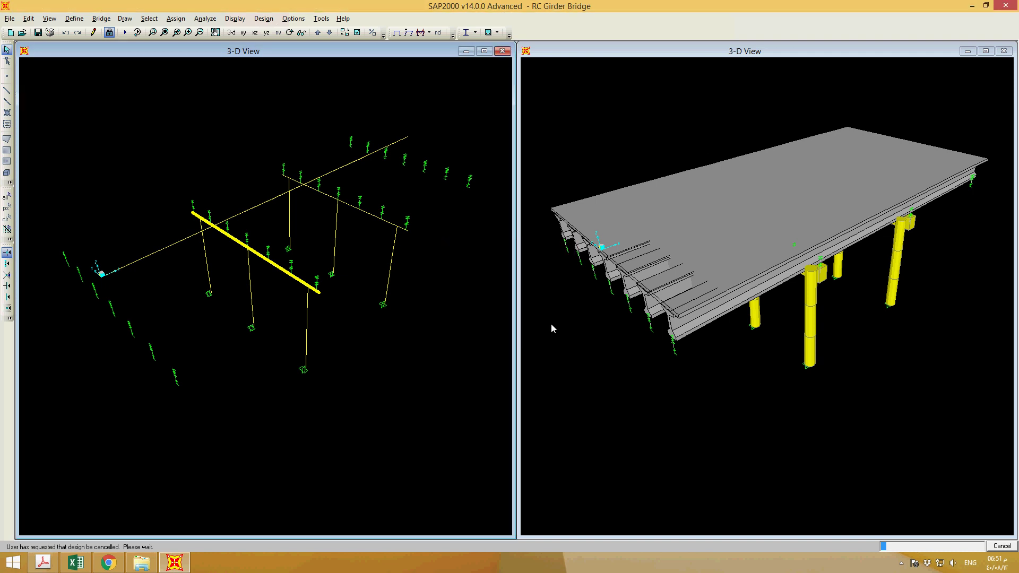
Force the hung SAP2000 program to end from Task Manager.
{"action": "left_click", "coordinate": [1004, 7]}
{"action": "left_click", "coordinate": [145, 564]}
{"action": "left_click", "coordinate": [146, 565]}
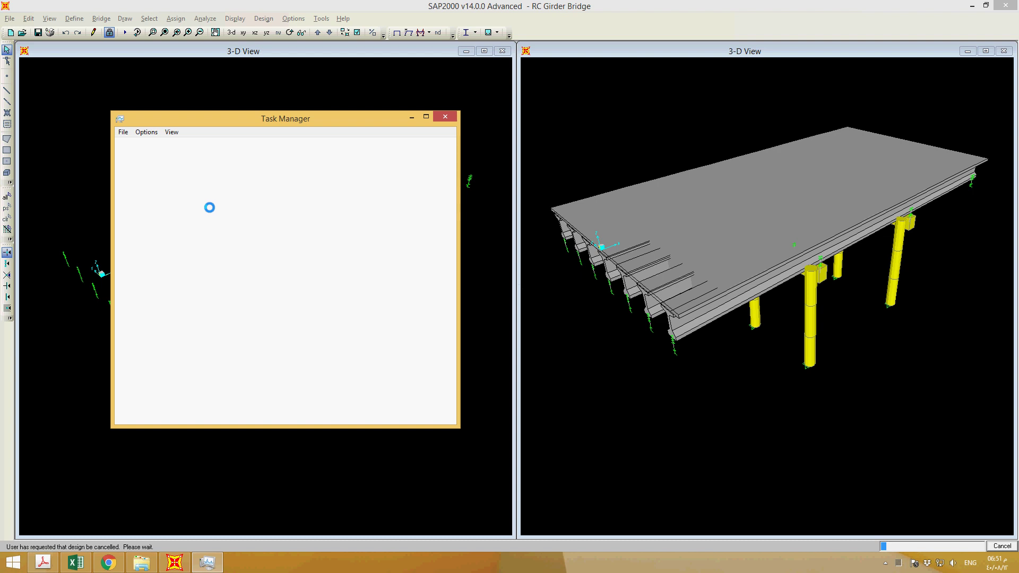
{"action": "left_click", "coordinate": [171, 253]}
{"action": "left_click", "coordinate": [441, 414]}
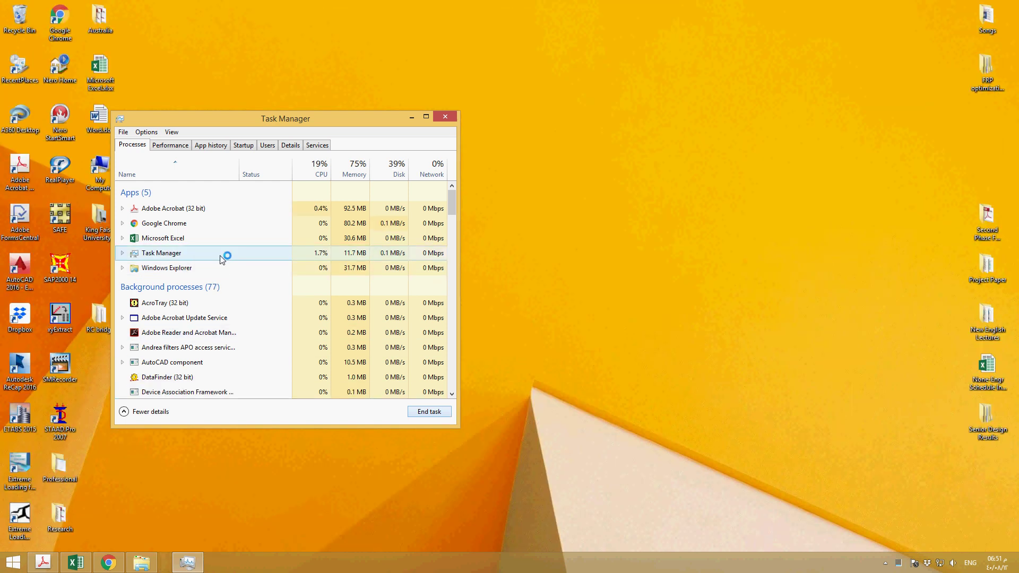
Relaunch SAP2000 and dismiss its welcome screen and startup message.
{"action": "double_click", "coordinate": [73, 271]}
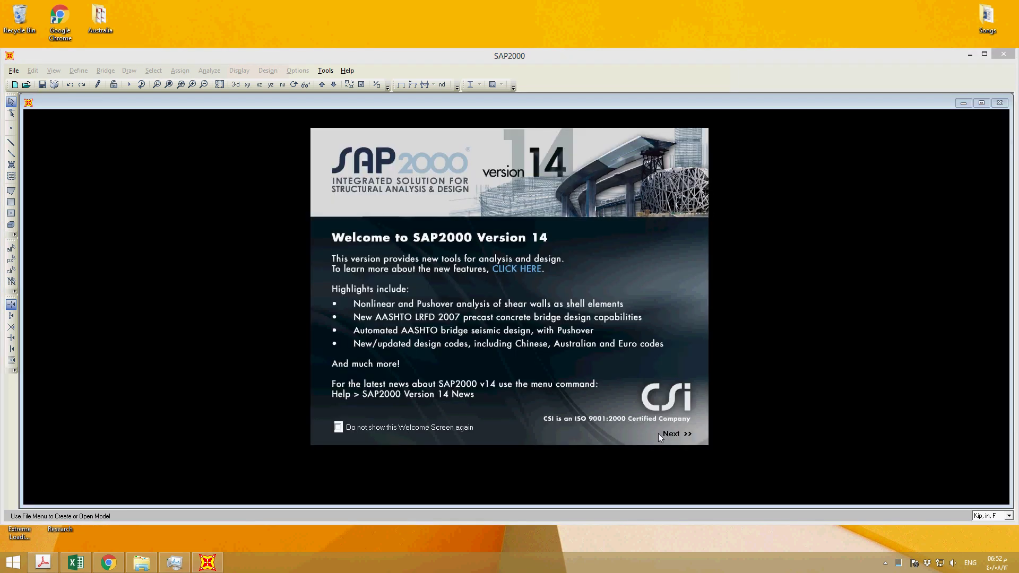
{"action": "left_click", "coordinate": [668, 433]}
{"action": "left_click", "coordinate": [588, 254]}
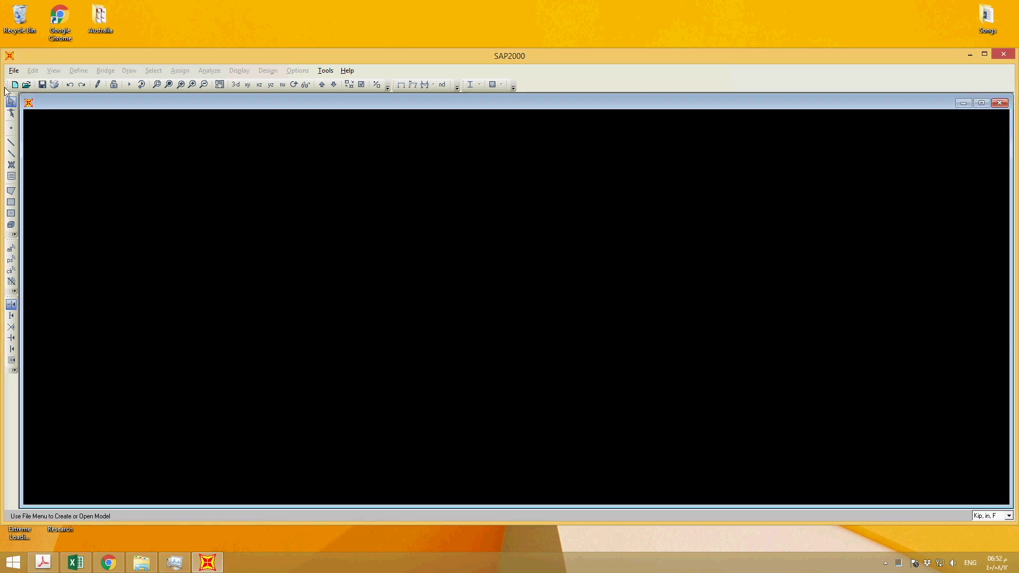
Open the model file RC Girder Bridge.SDB from the RC bridge folder and maximize the program window.
{"action": "left_click", "coordinate": [13, 70]}
{"action": "left_click", "coordinate": [33, 98]}
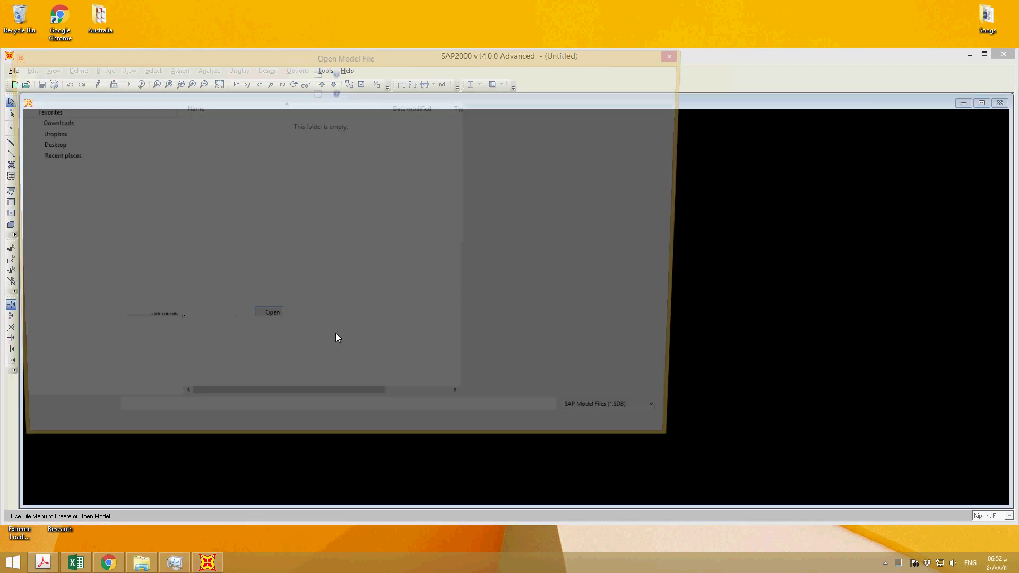
{"action": "left_click", "coordinate": [230, 125]}
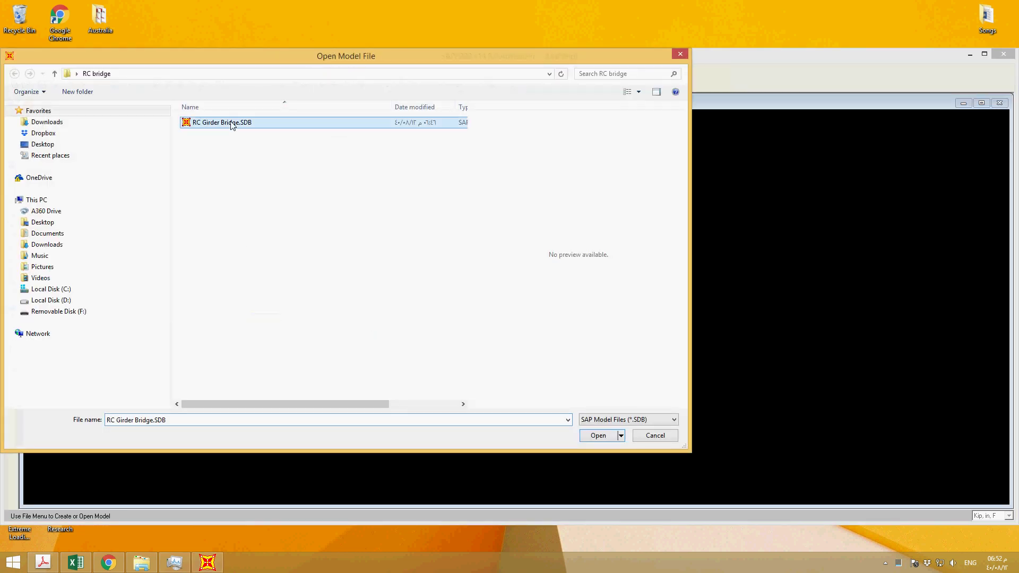
{"action": "left_click", "coordinate": [595, 436]}
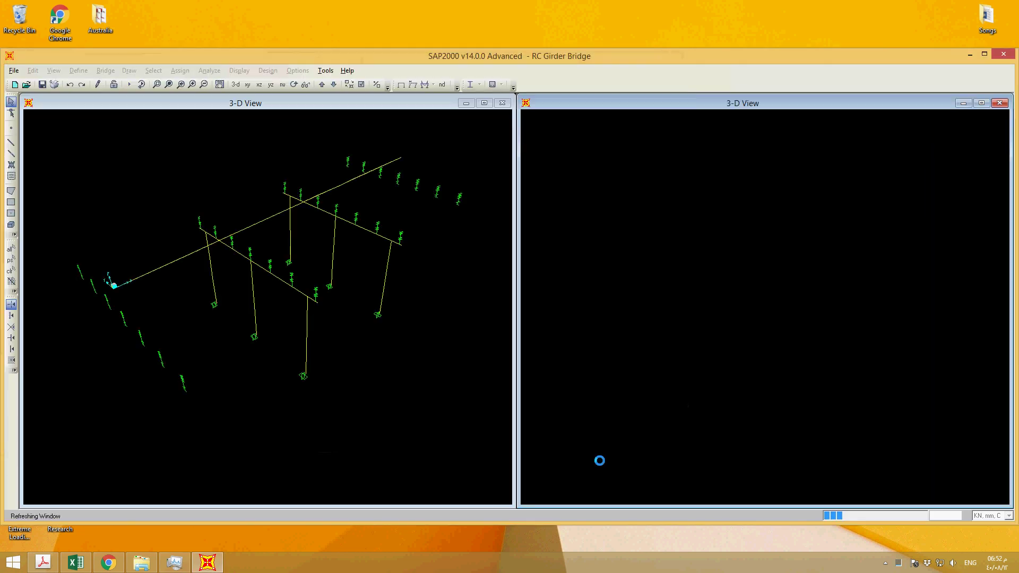
{"action": "left_click", "coordinate": [985, 54]}
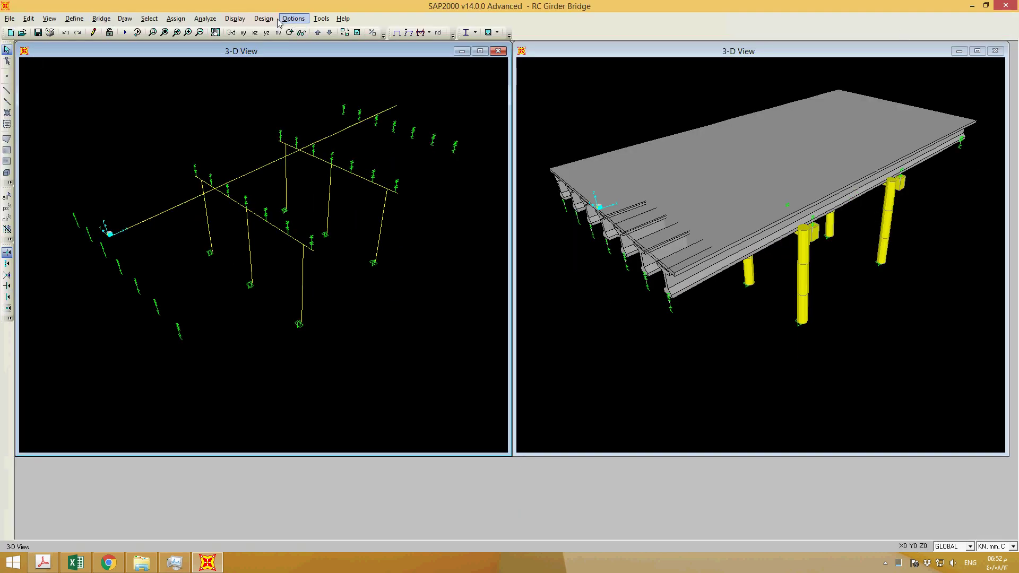
Check the concrete frame design preferences for ACI 318-05/IBC2003 and accept them.
{"action": "left_click", "coordinate": [249, 19]}
{"action": "mouse_move", "coordinate": [263, 19]}
{"action": "mouse_move", "coordinate": [343, 46]}
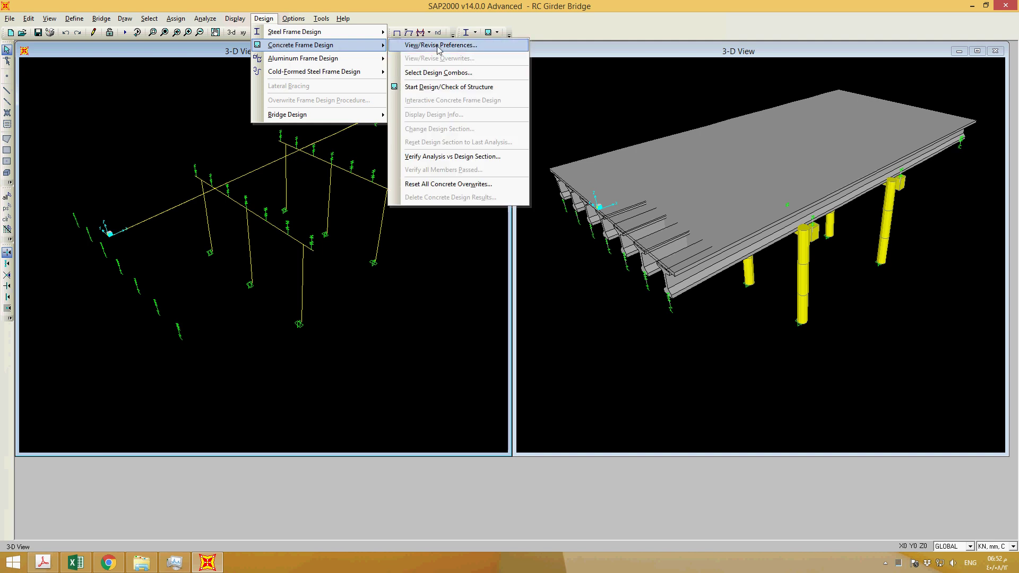
{"action": "left_click", "coordinate": [440, 46]}
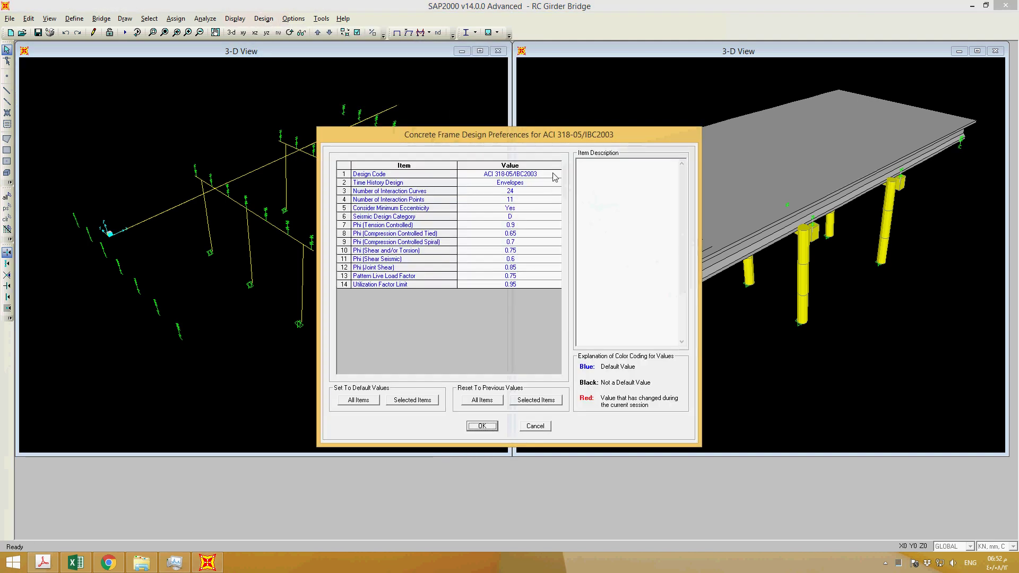
{"action": "left_click", "coordinate": [481, 426]}
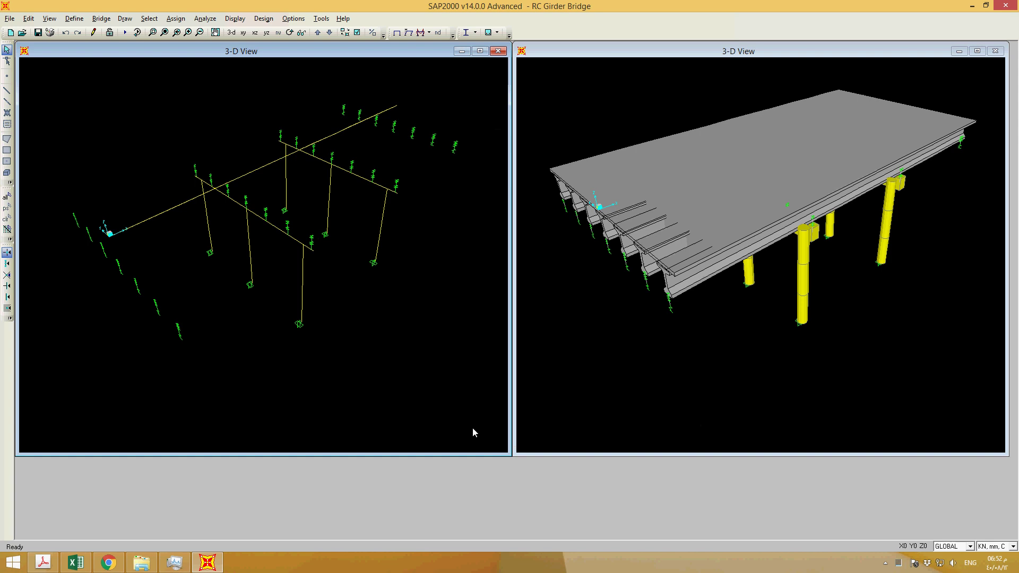
Delete all StrI, StrII, StrIII and SerI load combinations and their groups, keeping only COMB1, and accept the list.
{"action": "left_click", "coordinate": [261, 20]}
{"action": "mouse_move", "coordinate": [277, 37]}
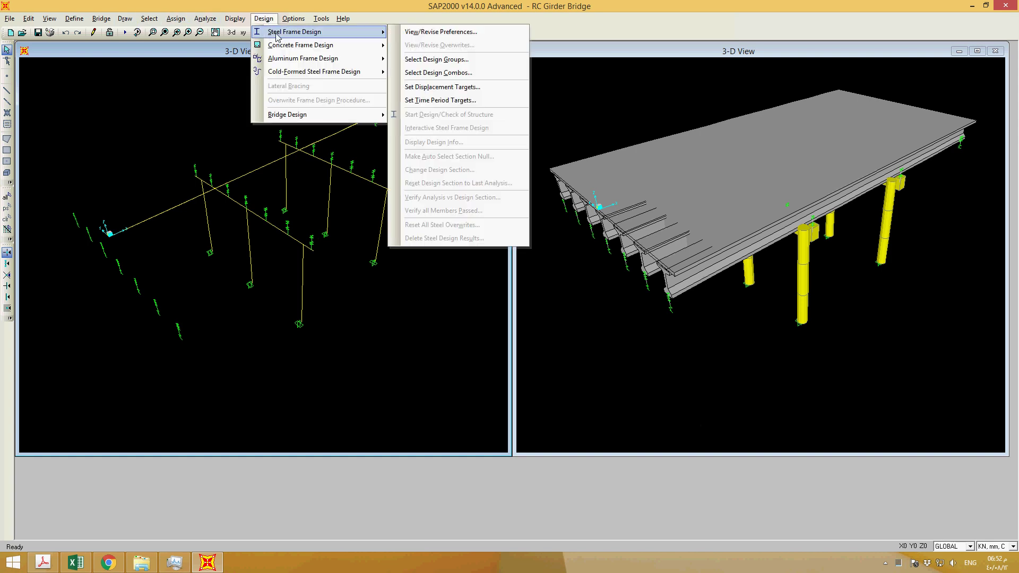
{"action": "mouse_move", "coordinate": [75, 19]}
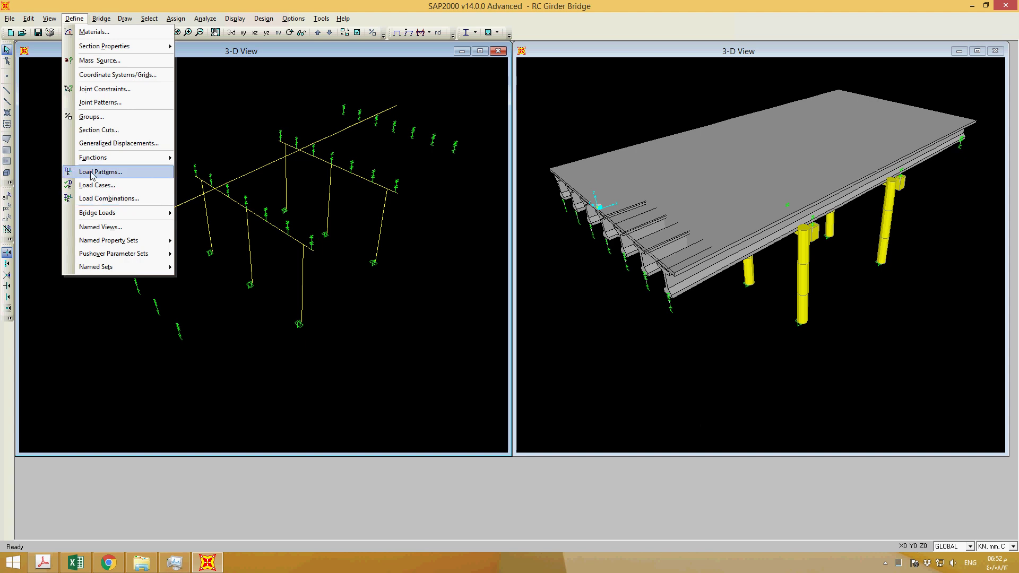
{"action": "left_click", "coordinate": [90, 198]}
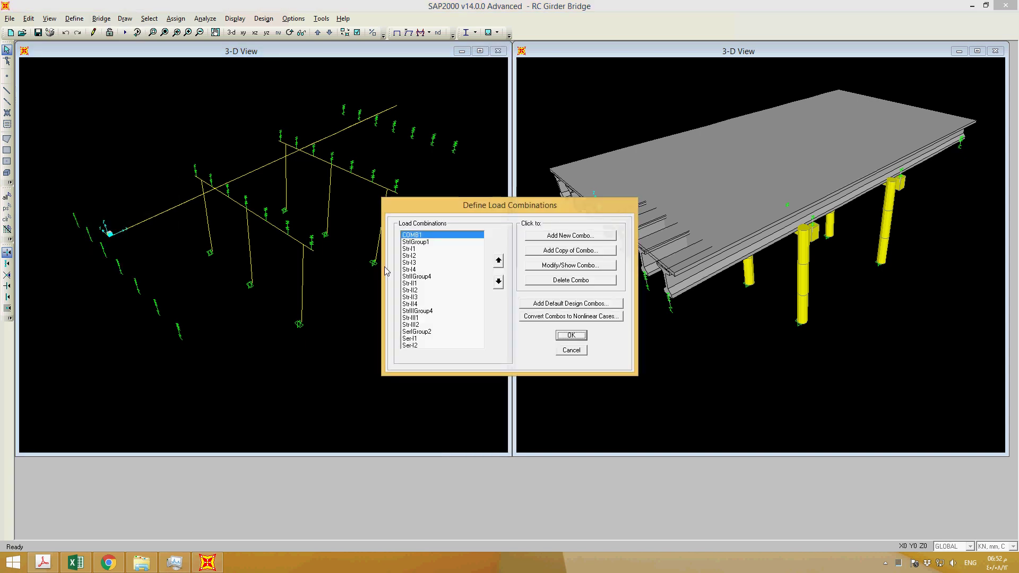
{"action": "left_click", "coordinate": [412, 244]}
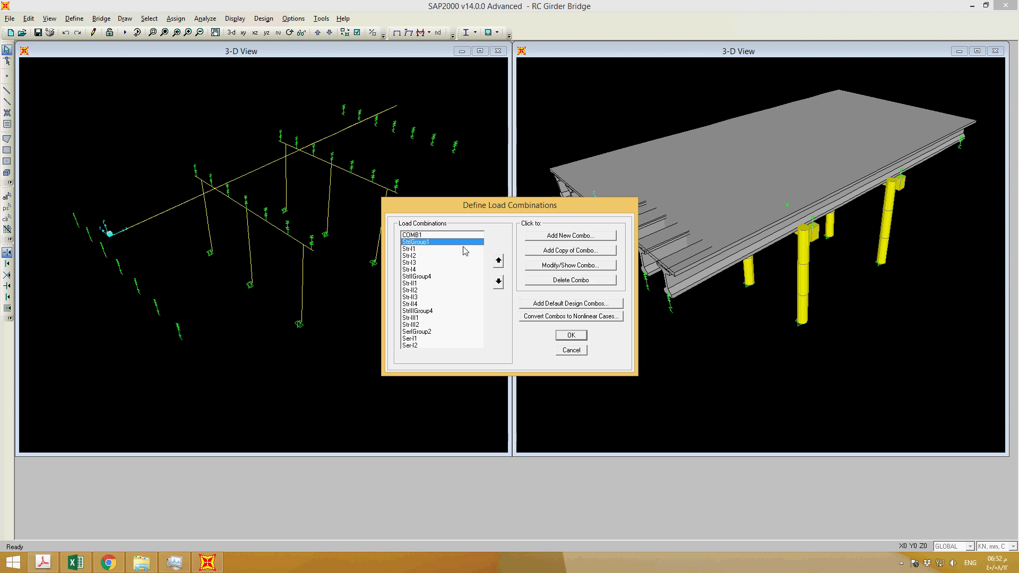
{"action": "left_click", "coordinate": [588, 285]}
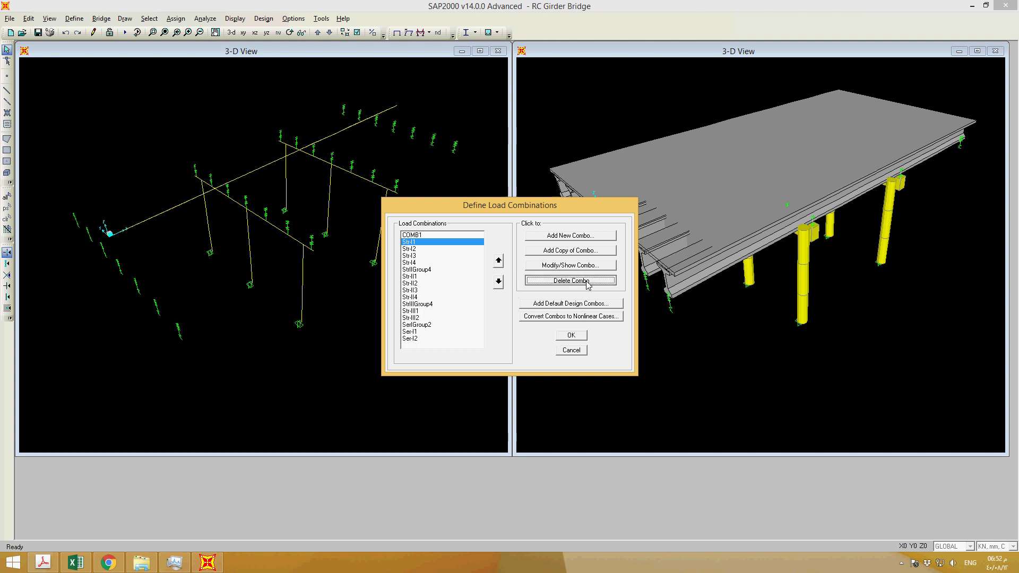
{"action": "left_click", "coordinate": [564, 331]}
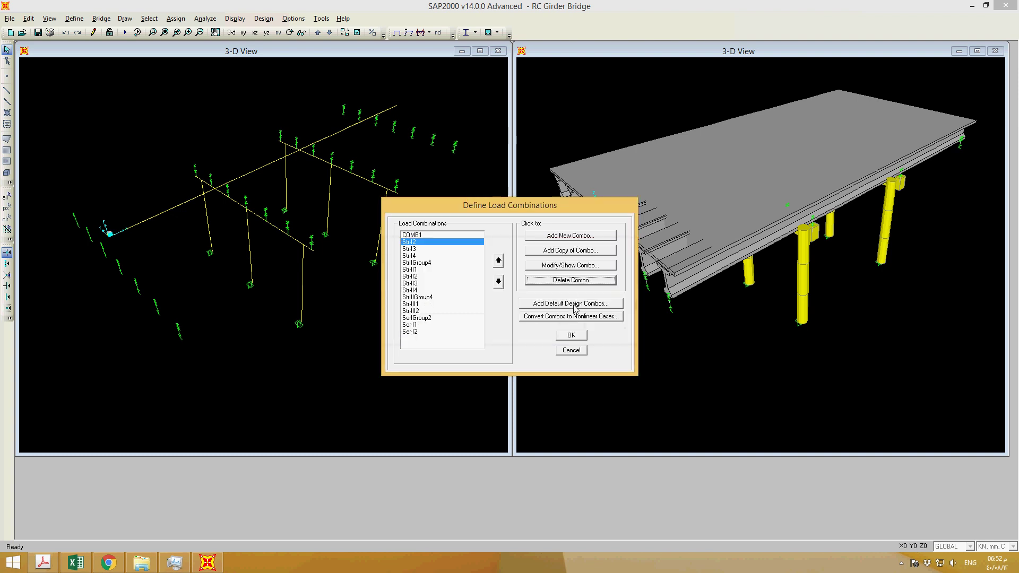
{"action": "left_click", "coordinate": [571, 281]}
{"action": "left_click", "coordinate": [571, 280]}
{"action": "left_click", "coordinate": [571, 280]}
{"action": "left_click", "coordinate": [571, 280]}
{"action": "left_click", "coordinate": [571, 281]}
{"action": "left_click", "coordinate": [571, 280]}
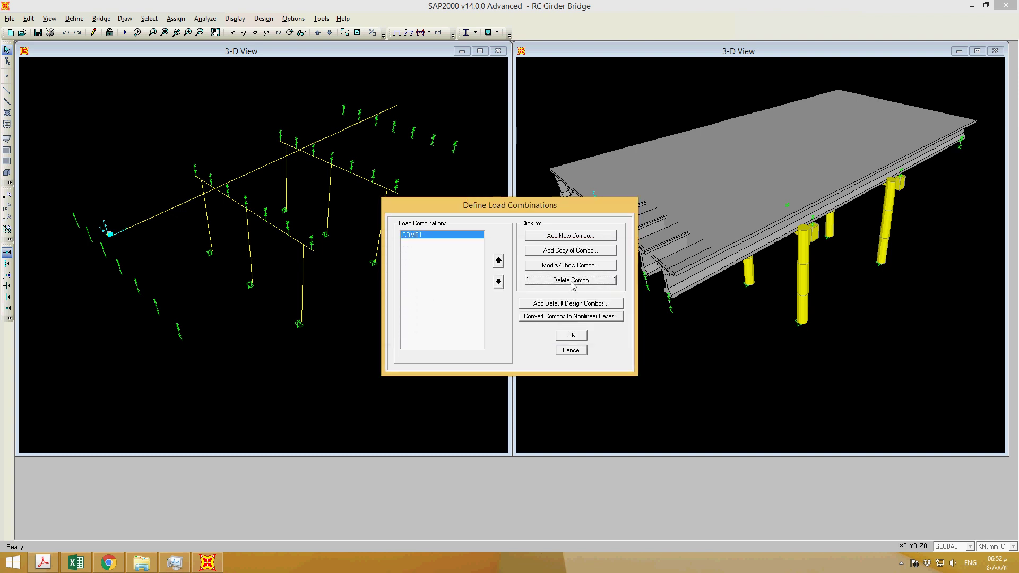
{"action": "left_click", "coordinate": [571, 336]}
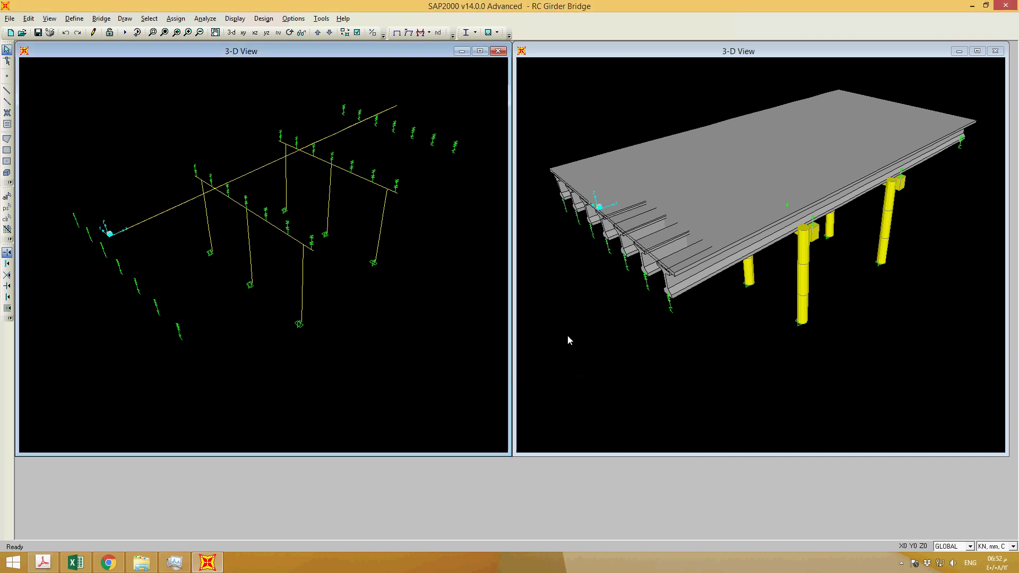
Run the concrete frame design check of the structure.
{"action": "left_click", "coordinate": [263, 19]}
{"action": "mouse_move", "coordinate": [280, 34]}
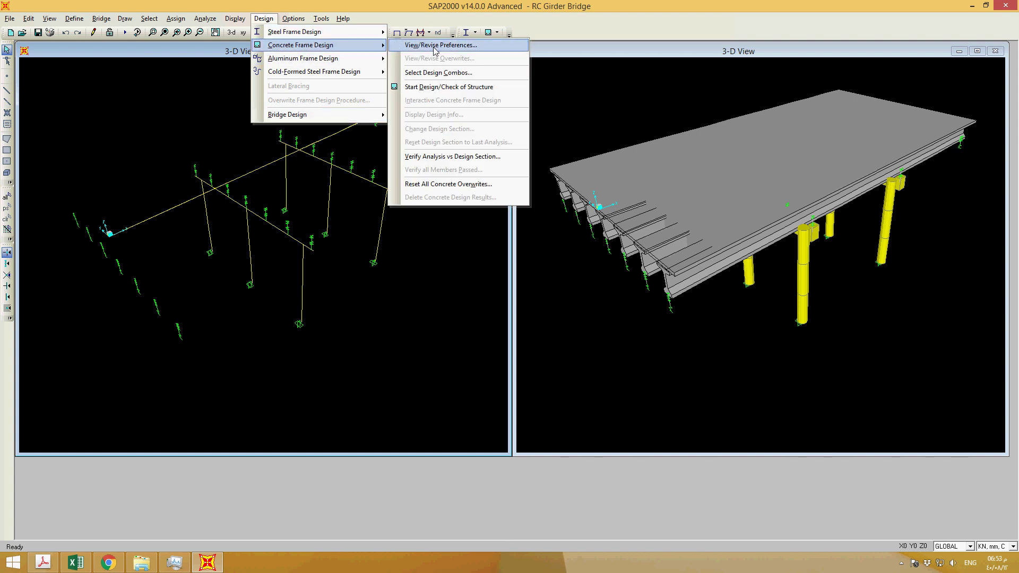
{"action": "left_click", "coordinate": [450, 86]}
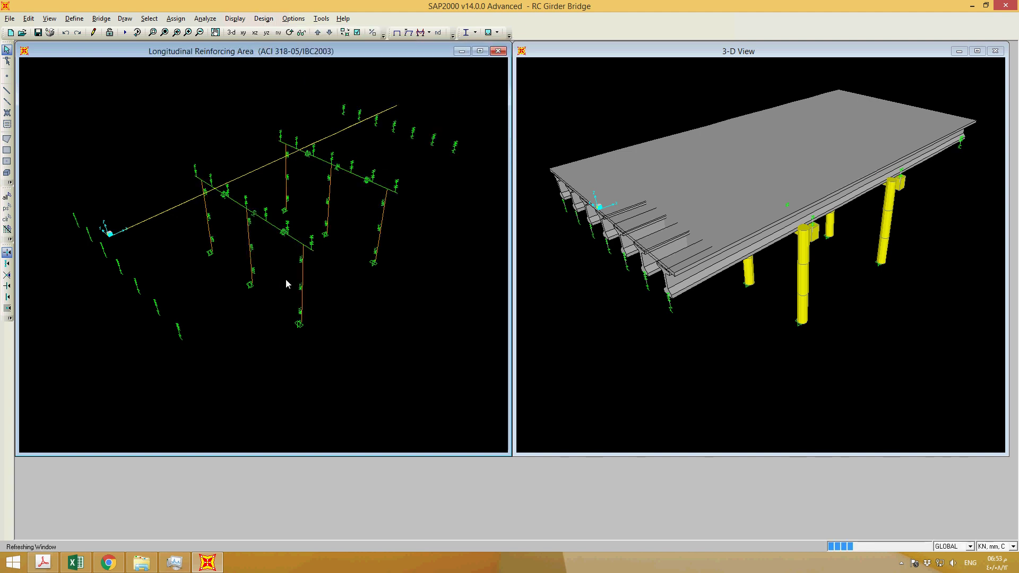
Open the design summary for the middle column of the front bent from its concrete column design information.
{"action": "scroll", "coordinate": [286, 278], "scroll_direction": "up", "scroll_amount": 4}
{"action": "scroll", "coordinate": [311, 273], "scroll_direction": "up", "scroll_amount": 3}
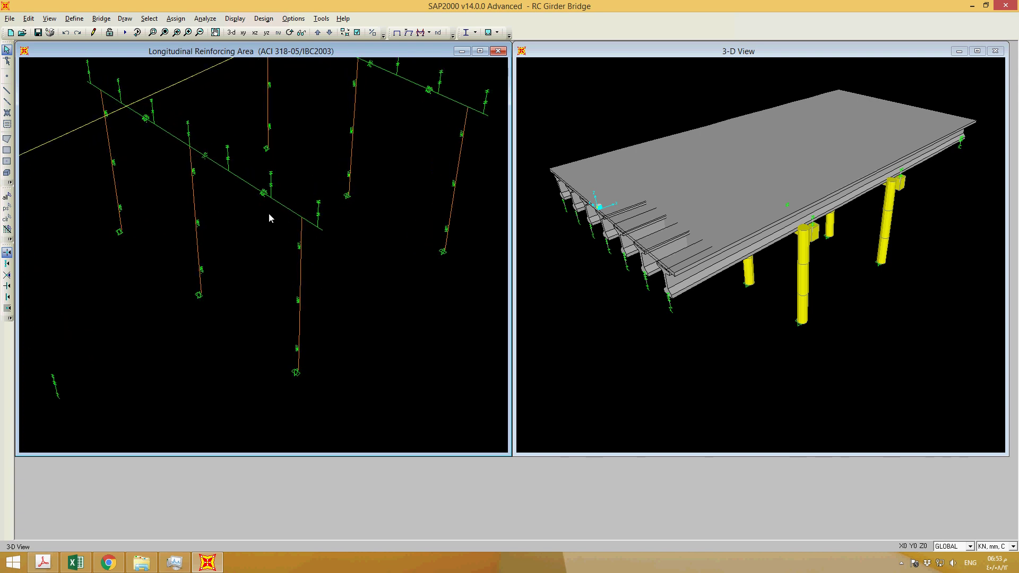
{"action": "left_click", "coordinate": [152, 33]}
{"action": "left_click_drag", "start_coordinate": [227, 161], "coordinate": [286, 217]}
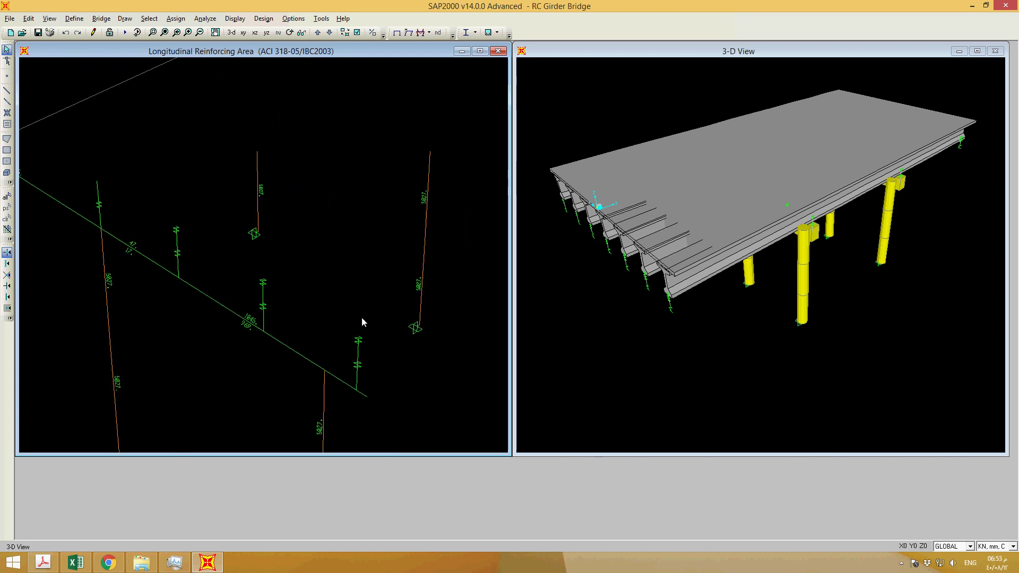
{"action": "middle_click_drag", "start_coordinate": [229, 219], "coordinate": [375, 208]}
{"action": "right_click", "coordinate": [364, 190]}
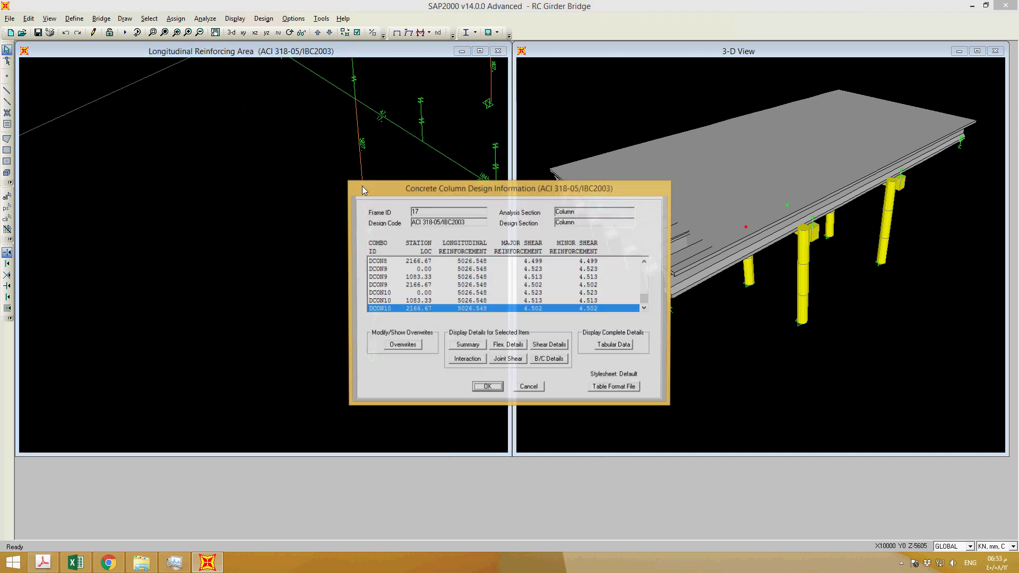
{"action": "left_click", "coordinate": [469, 345]}
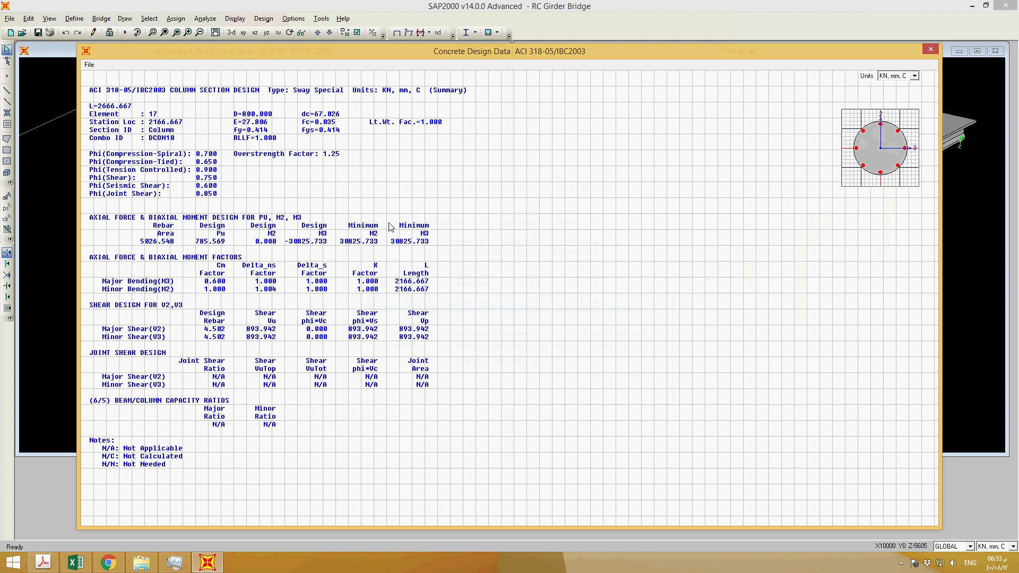
Show the column design summary in KN, m, C units, review it and close the column design information.
{"action": "left_click", "coordinate": [904, 77]}
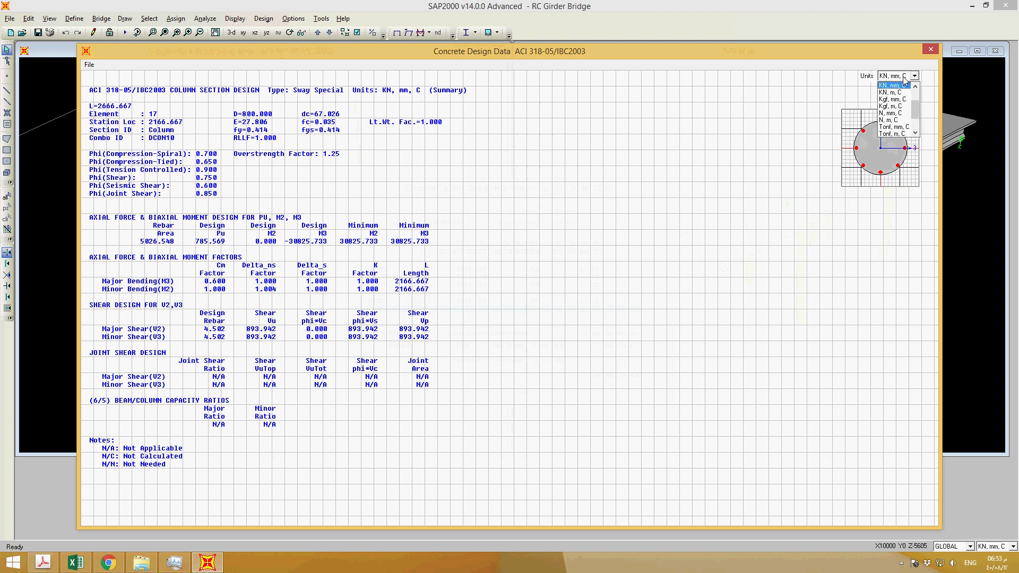
{"action": "left_click", "coordinate": [903, 99]}
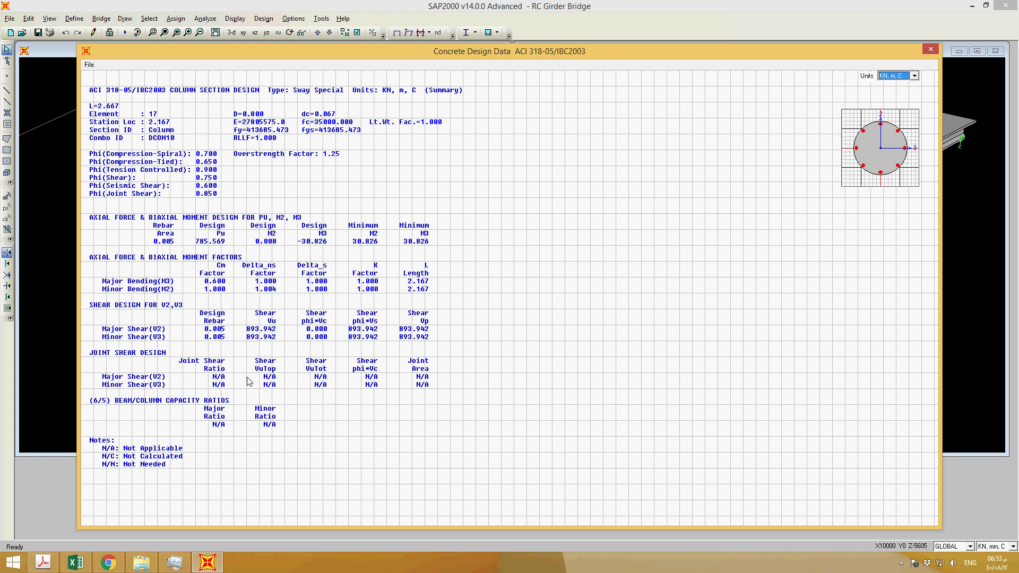
{"action": "left_click", "coordinate": [930, 49]}
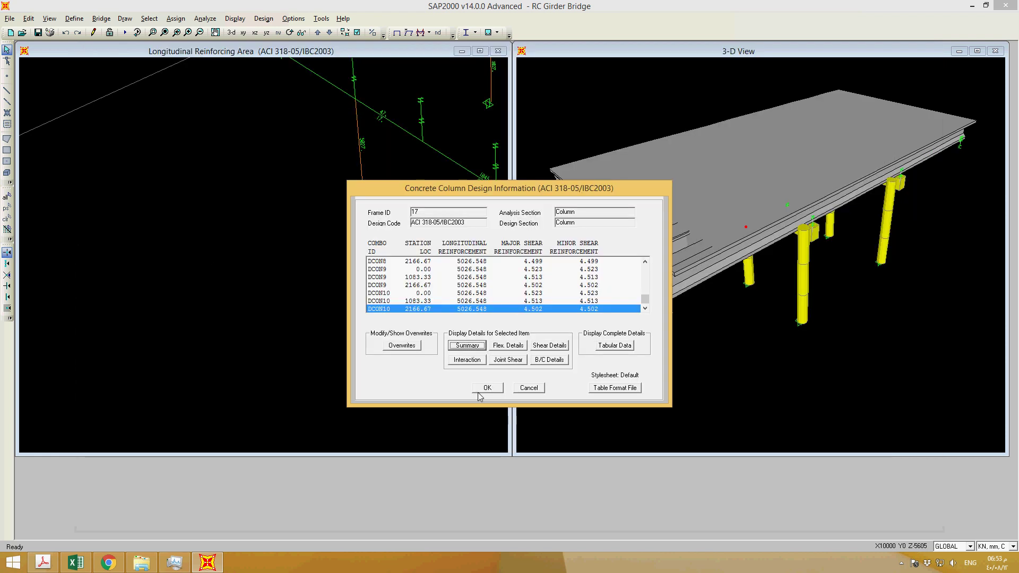
{"action": "left_click", "coordinate": [481, 386]}
Display the Rebar Percentage design output on the frame and examine it along the front bent's columns and cap beam.
{"action": "scroll", "coordinate": [400, 270], "scroll_direction": "up", "scroll_amount": 2}
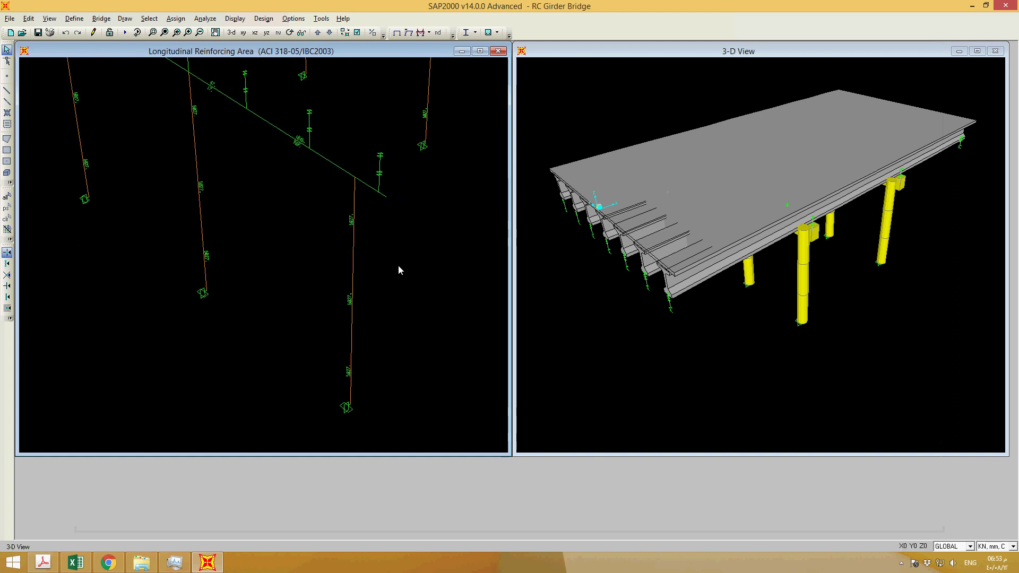
{"action": "left_click", "coordinate": [264, 19]}
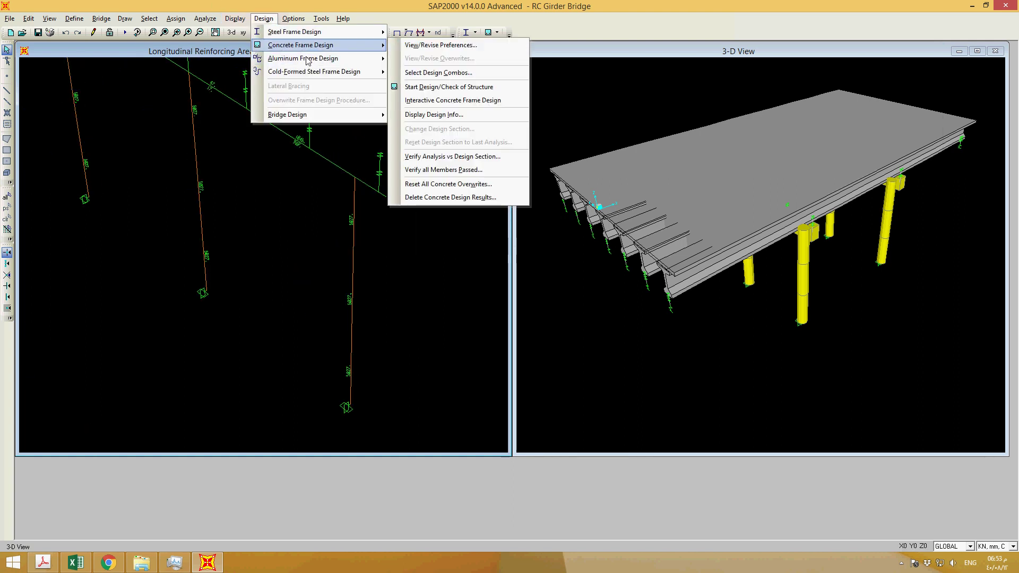
{"action": "left_click", "coordinate": [450, 116]}
{"action": "left_click", "coordinate": [551, 274]}
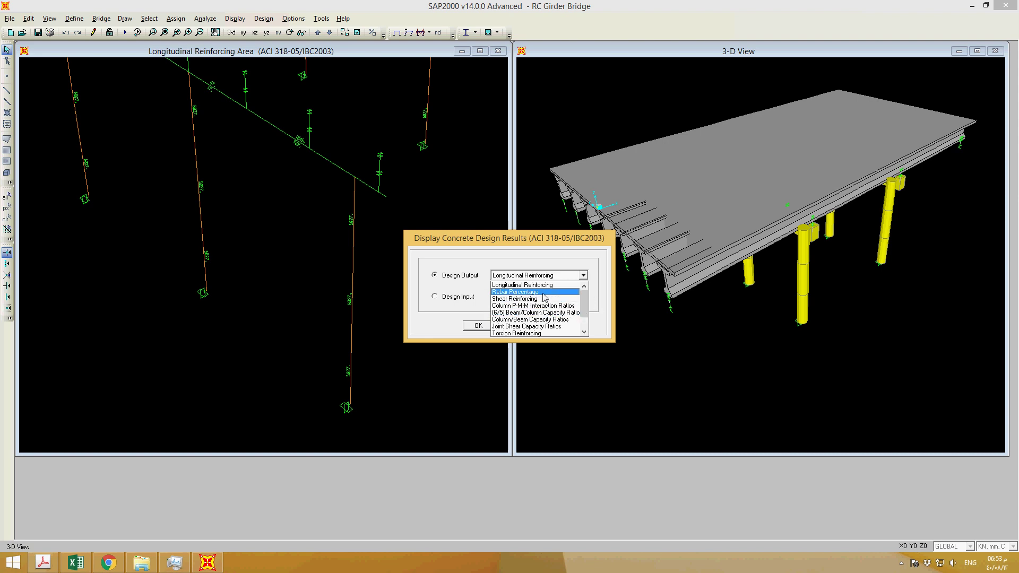
{"action": "left_click", "coordinate": [515, 292]}
{"action": "left_click", "coordinate": [478, 326]}
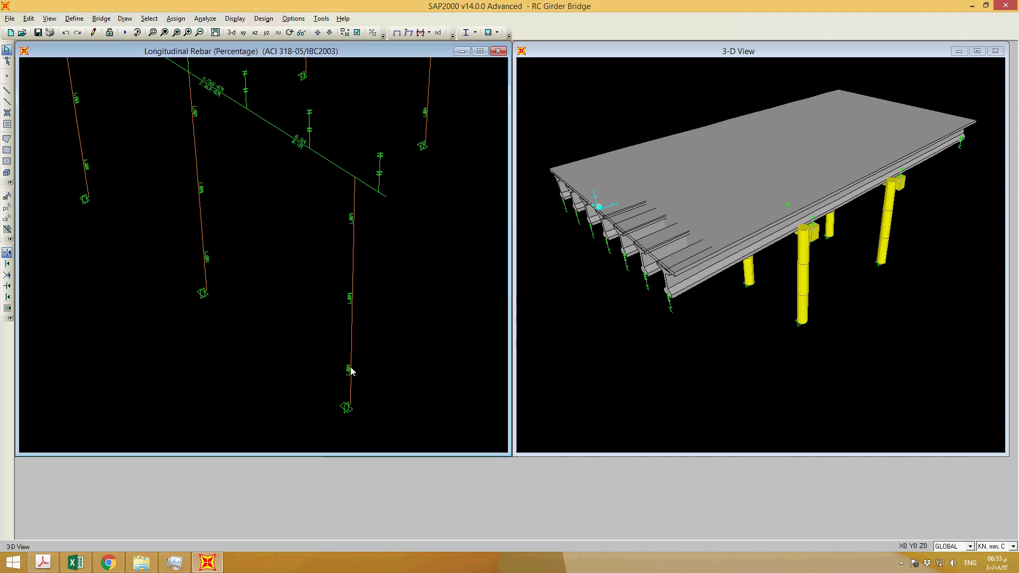
{"action": "scroll", "coordinate": [348, 262], "scroll_direction": "up", "scroll_amount": 2}
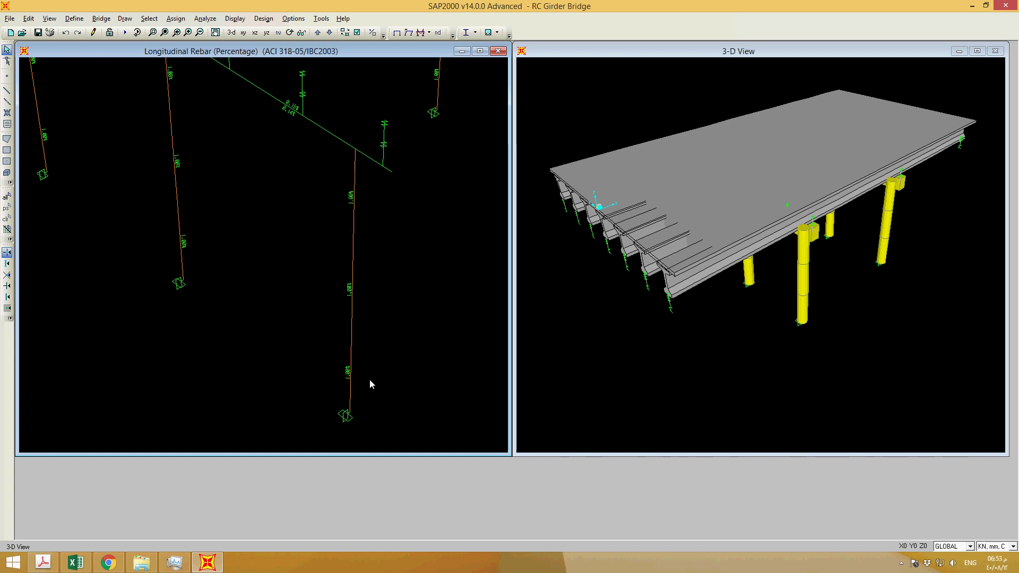
{"action": "middle_click_drag", "start_coordinate": [370, 222], "coordinate": [271, 232]}
{"action": "scroll", "coordinate": [366, 214], "scroll_direction": "up", "scroll_amount": 4}
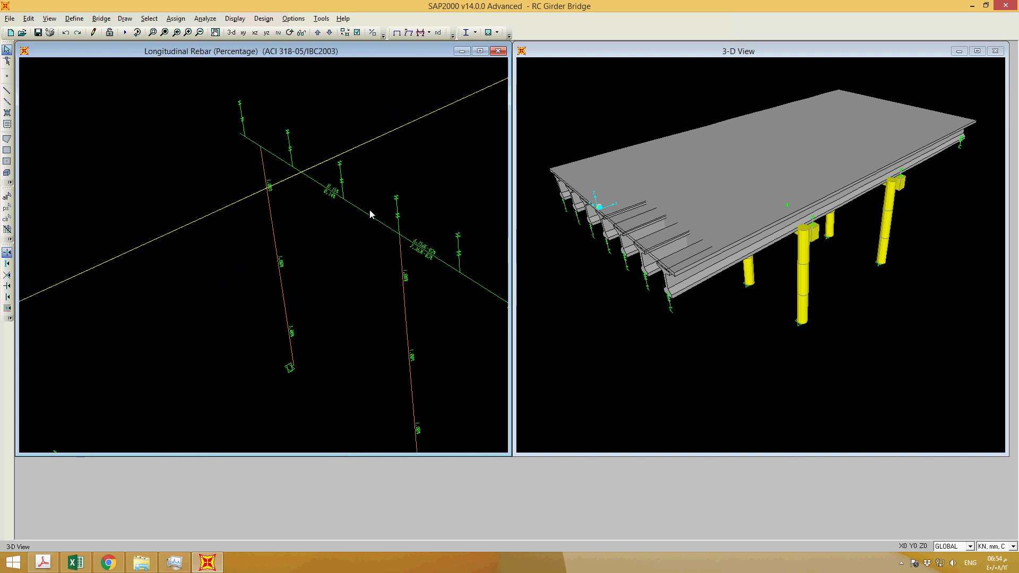
{"action": "middle_click_drag", "start_coordinate": [434, 275], "coordinate": [282, 222]}
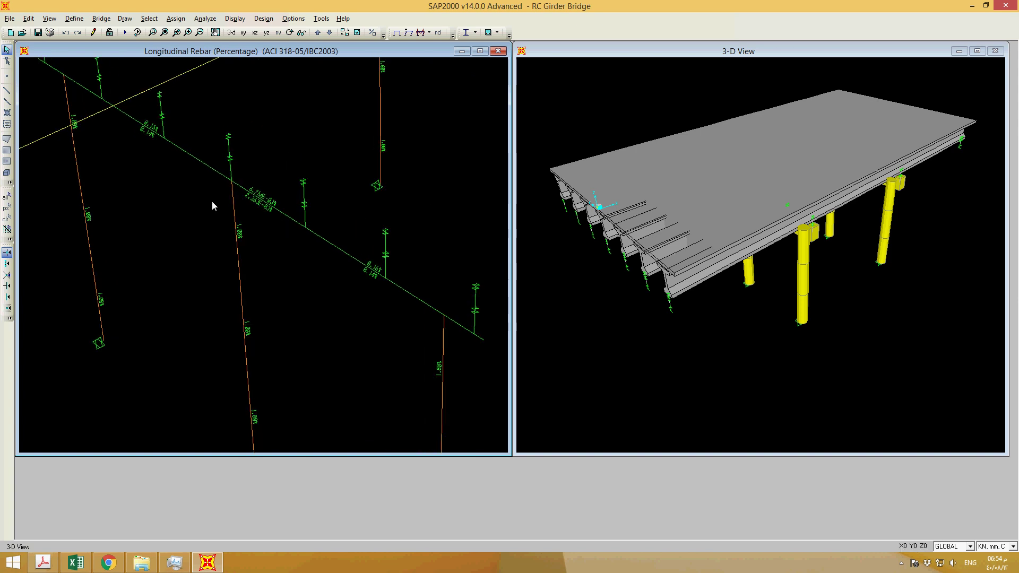
Show the design summary of the front bent's cap beam from its concrete beam design information, review it and close the design information.
{"action": "scroll", "coordinate": [459, 277], "scroll_direction": "down", "scroll_amount": 2}
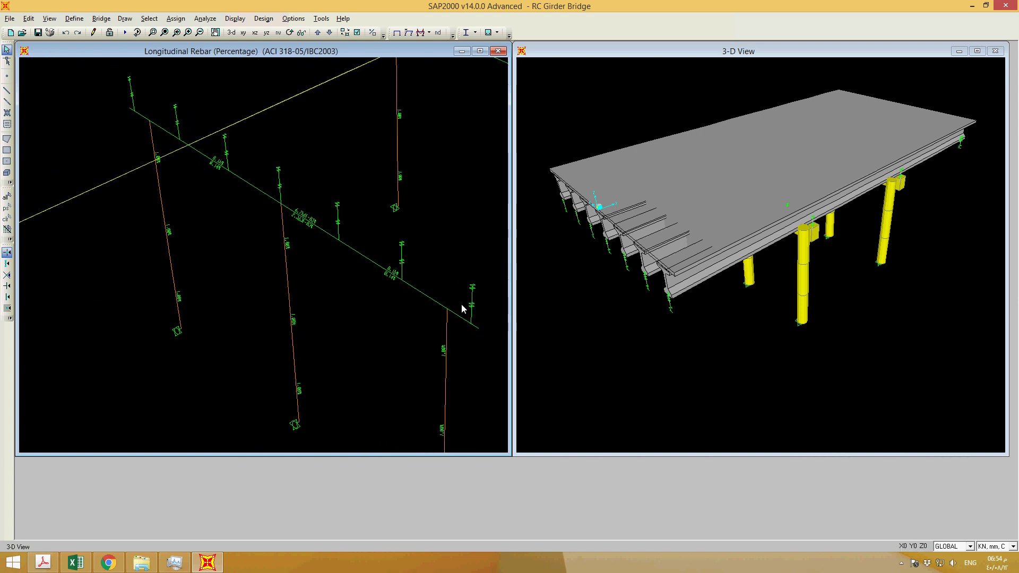
{"action": "scroll", "coordinate": [461, 308], "scroll_direction": "down", "scroll_amount": 3}
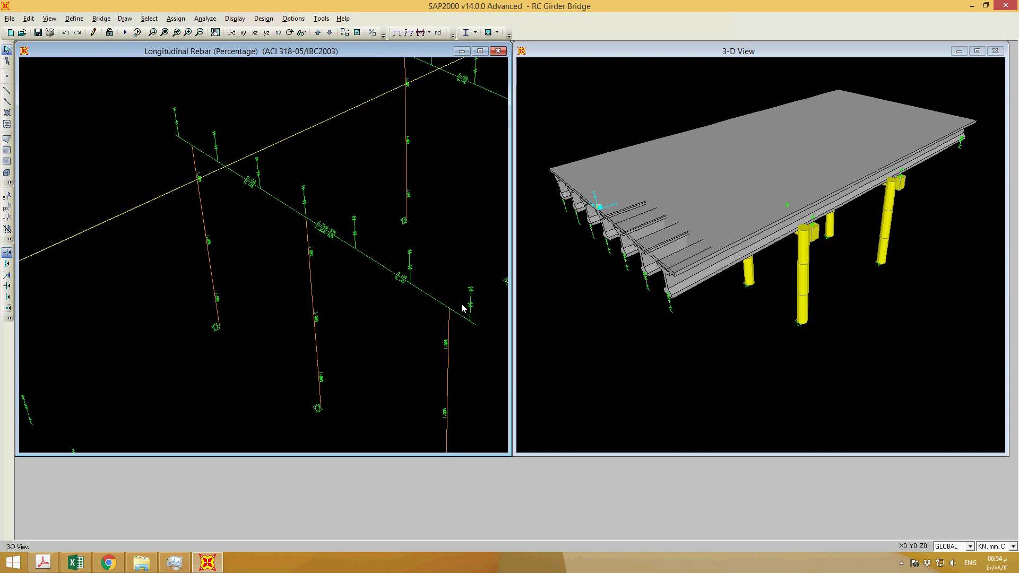
{"action": "middle_click_drag", "start_coordinate": [465, 304], "coordinate": [382, 310]}
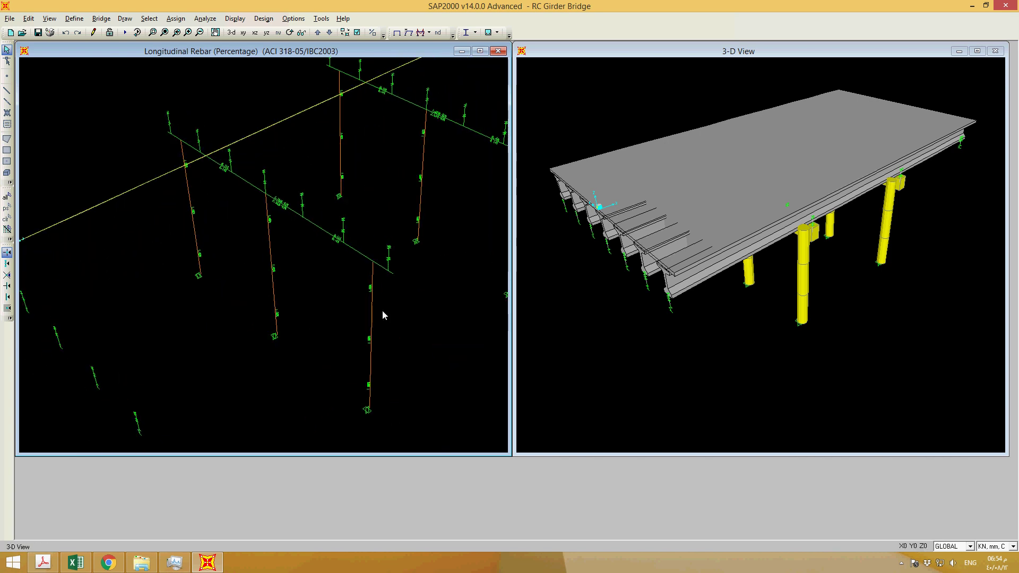
{"action": "right_click", "coordinate": [361, 259]}
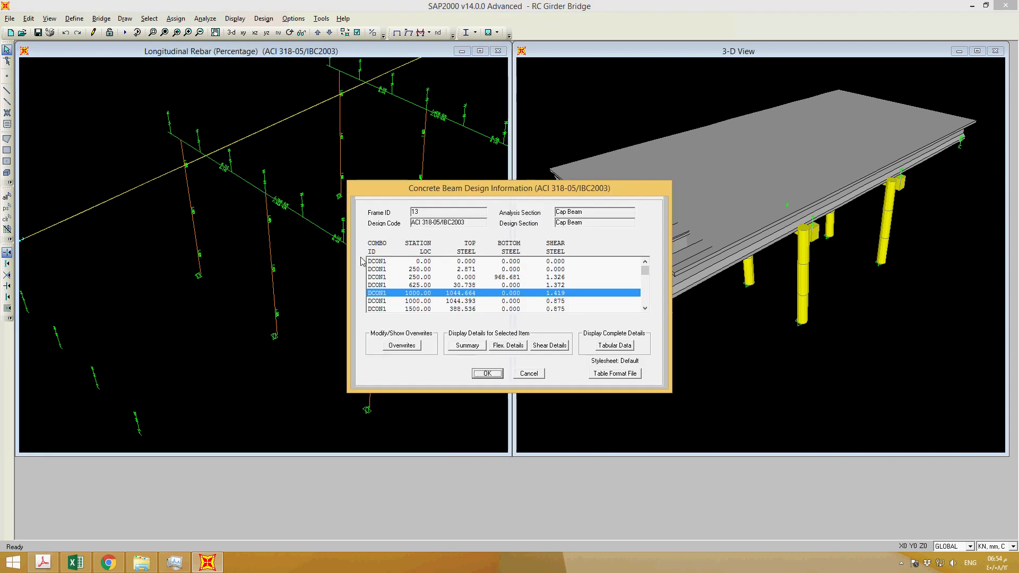
{"action": "left_click", "coordinate": [460, 347]}
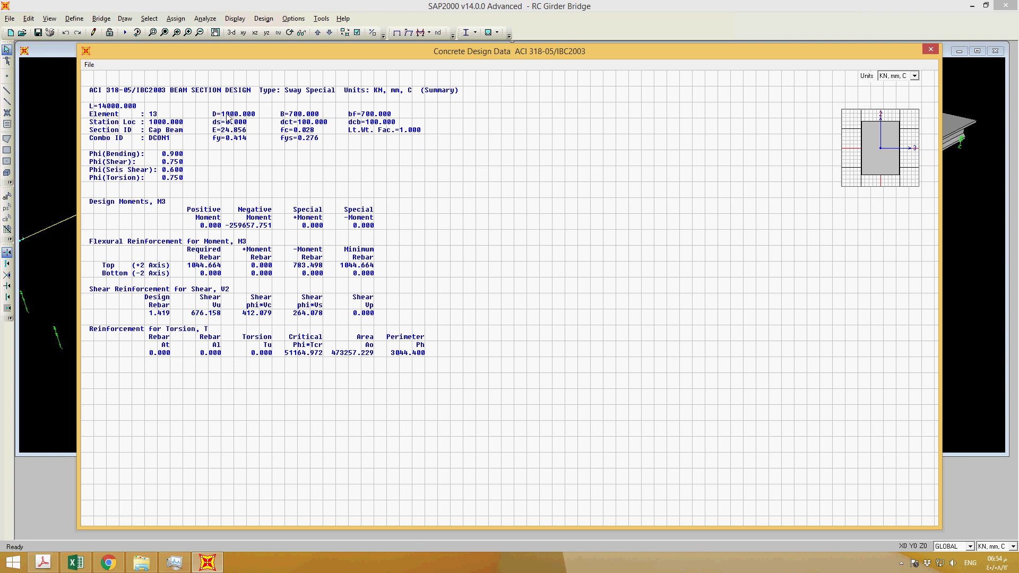
{"action": "left_click", "coordinate": [929, 50]}
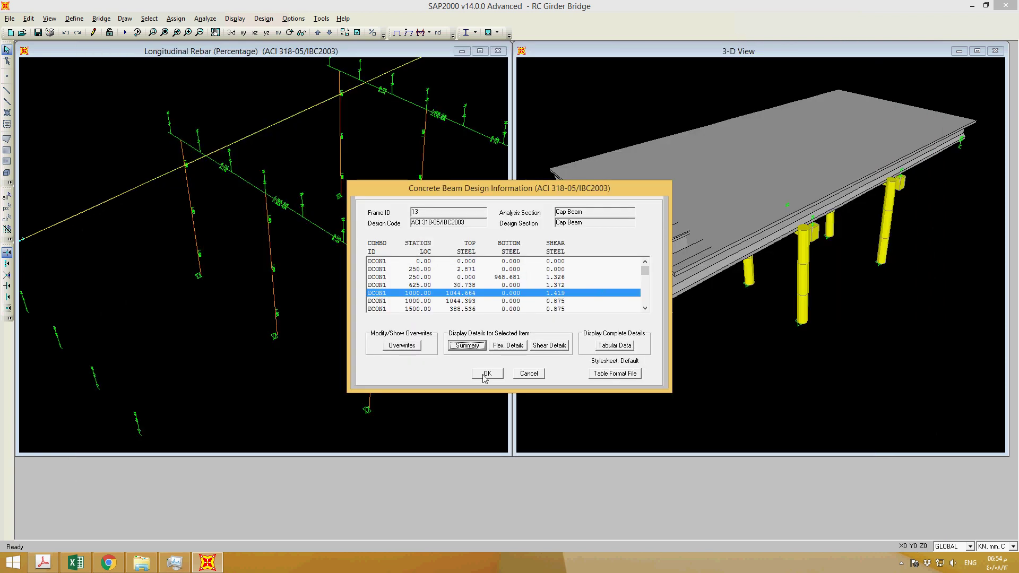
{"action": "left_click", "coordinate": [487, 374]}
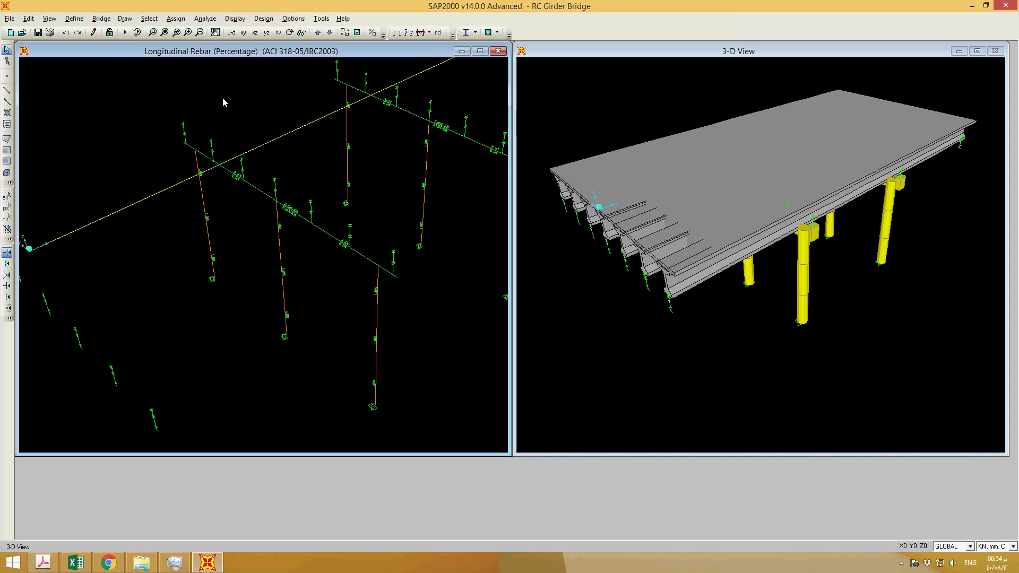
Create a report of the bridge model as a rich text file named RC bridge in the RC bridge folder.
{"action": "left_click", "coordinate": [9, 19]}
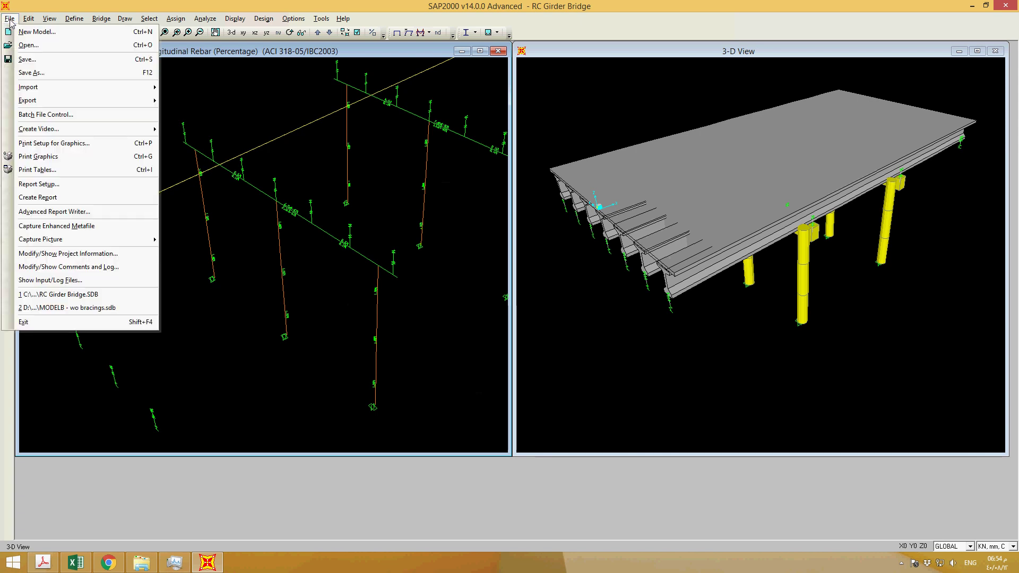
{"action": "left_click", "coordinate": [32, 198]}
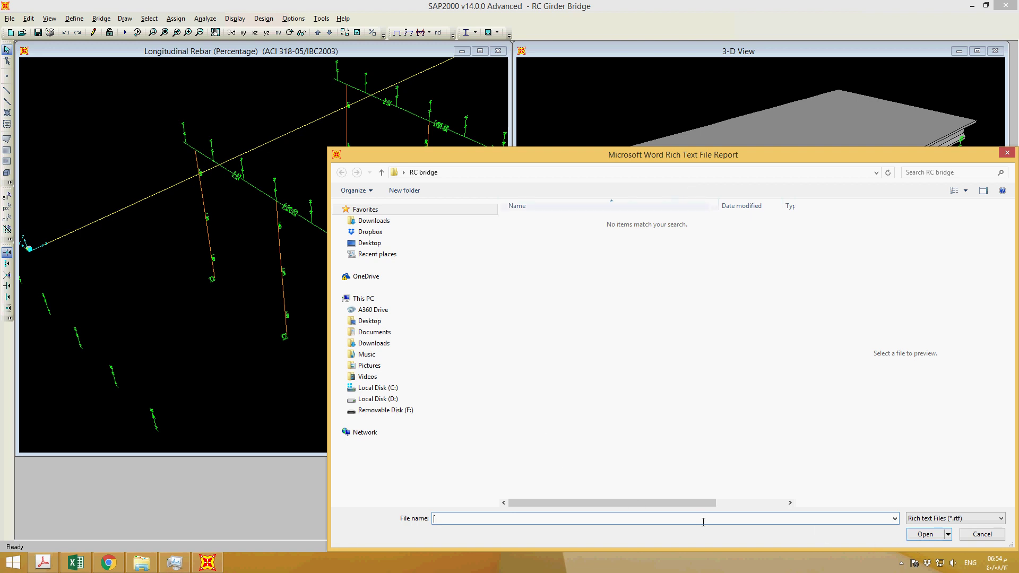
{"action": "type", "text": "RC bridge"}
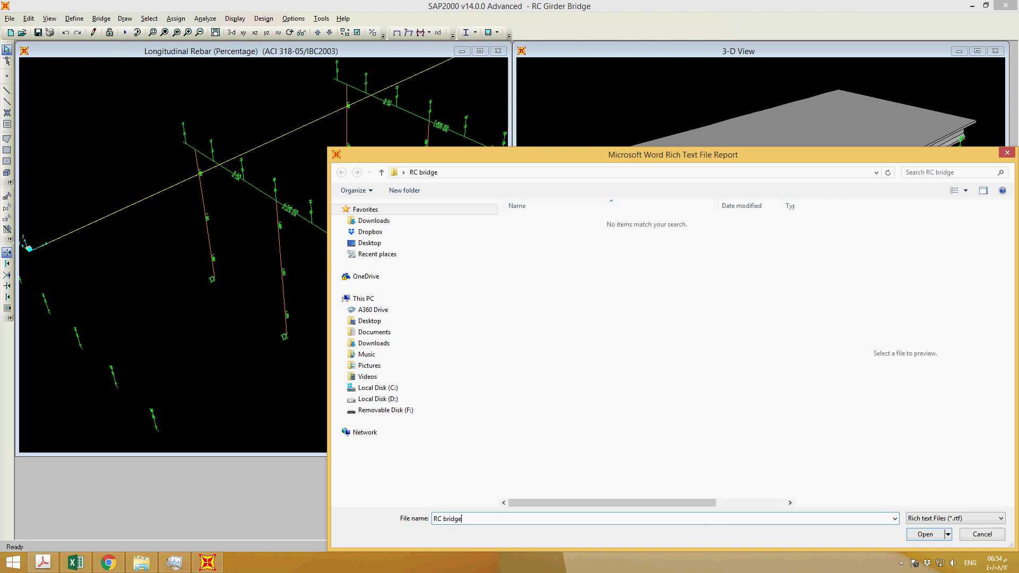
{"action": "left_click", "coordinate": [926, 534]}
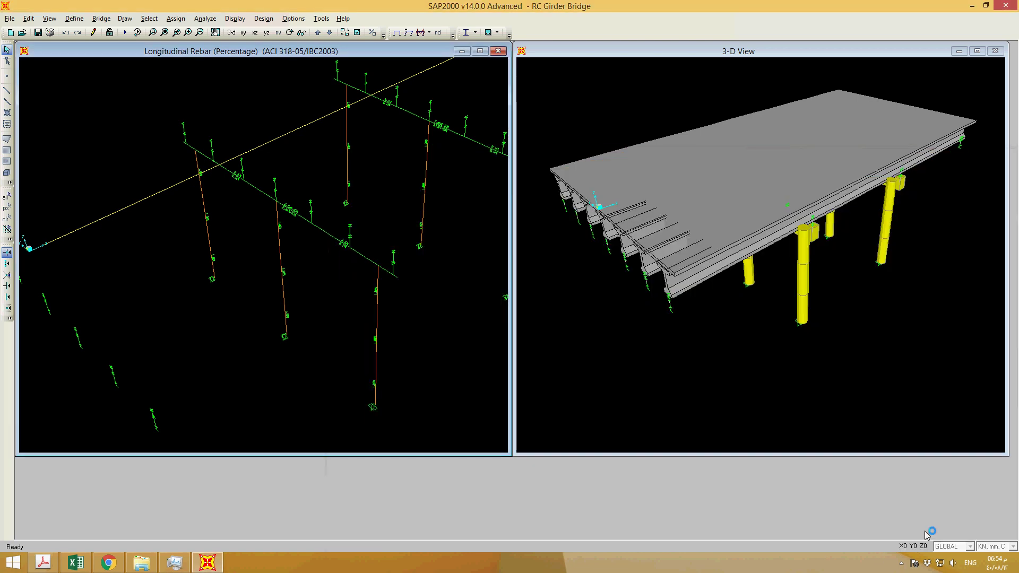